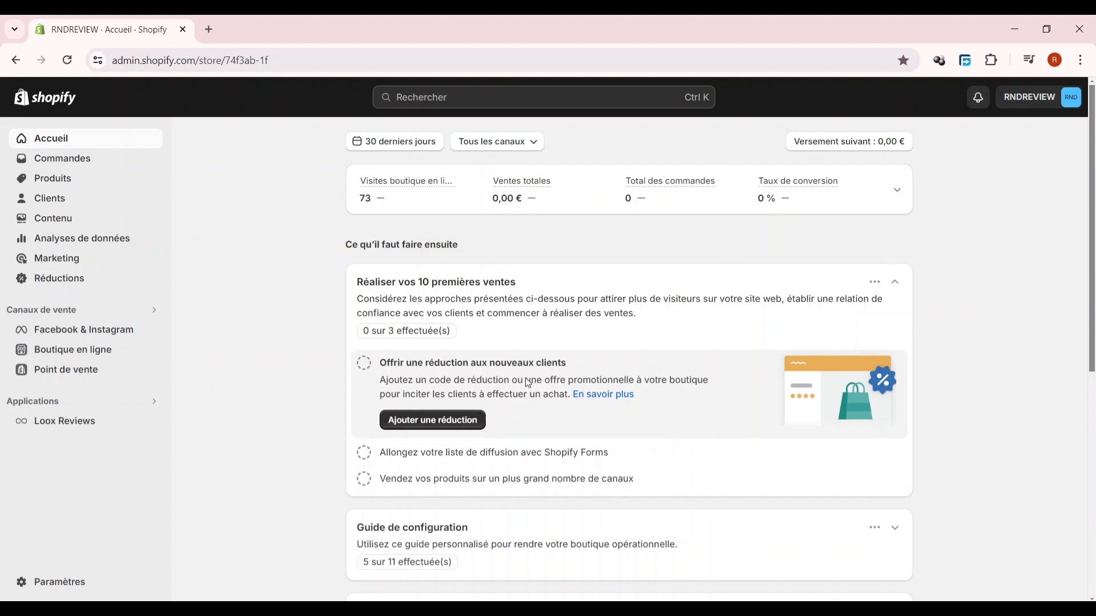
- Open the store settings and go to the Expédition et livraison page
{"action": "scroll", "coordinate": [699, 343], "scroll_direction": "down", "scroll_amount": 5}
{"action": "scroll", "coordinate": [703, 350], "scroll_direction": "up", "scroll_amount": 5}
{"action": "left_click", "coordinate": [86, 584]}
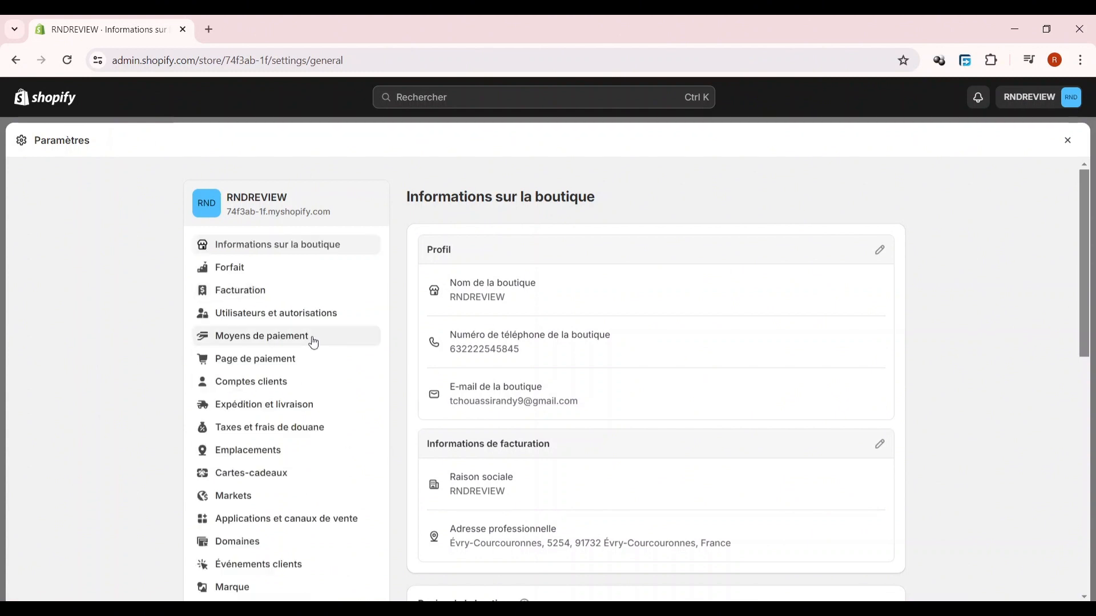
{"action": "scroll", "coordinate": [274, 379], "scroll_direction": "down", "scroll_amount": 1}
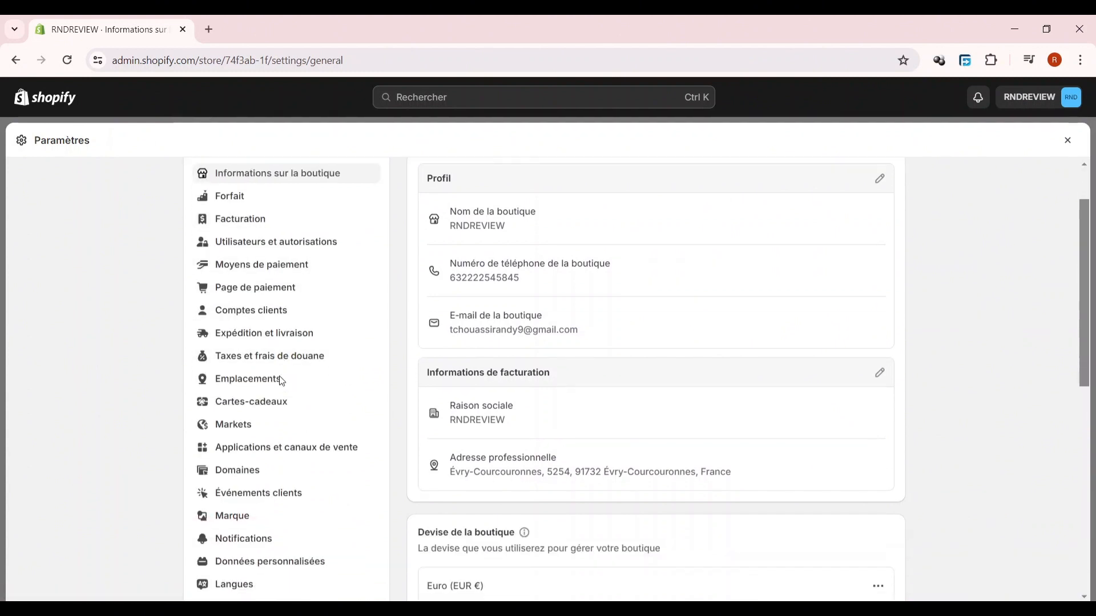
{"action": "scroll", "coordinate": [281, 380], "scroll_direction": "down", "scroll_amount": 3}
{"action": "scroll", "coordinate": [288, 436], "scroll_direction": "up", "scroll_amount": 1}
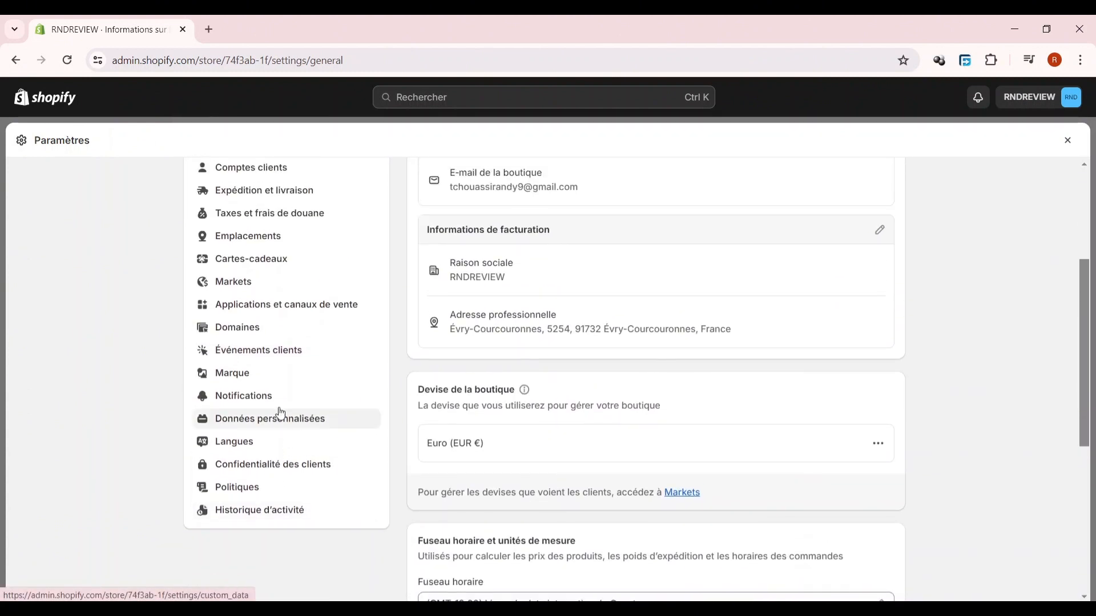
{"action": "left_click", "coordinate": [283, 196]}
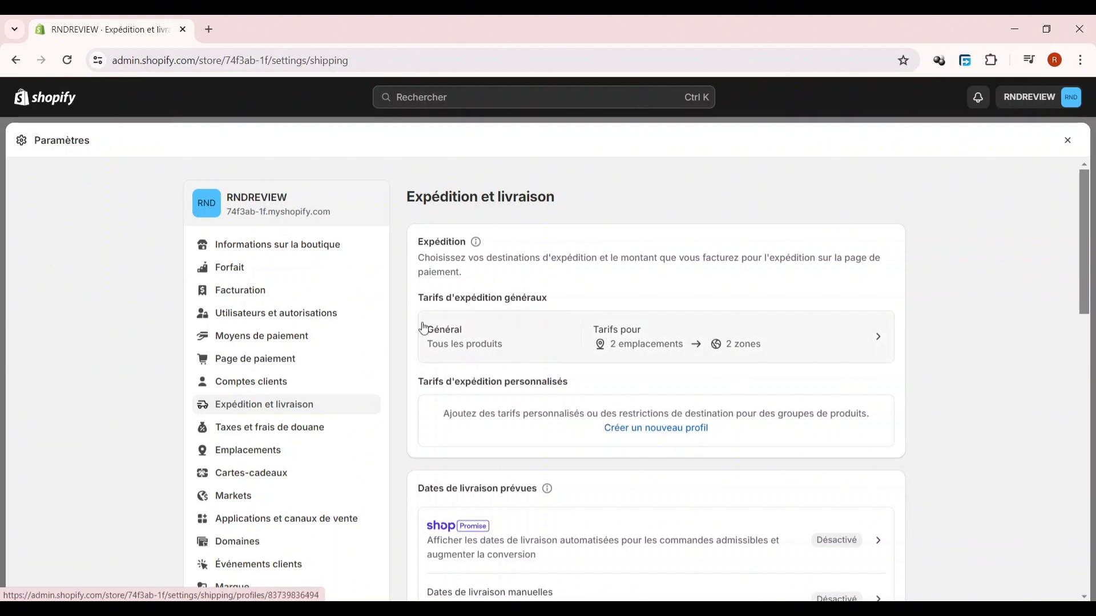
- In the general shipping profile, remove the Domestic zone and view the markets covered by the International zone
{"action": "left_click", "coordinate": [501, 341]}
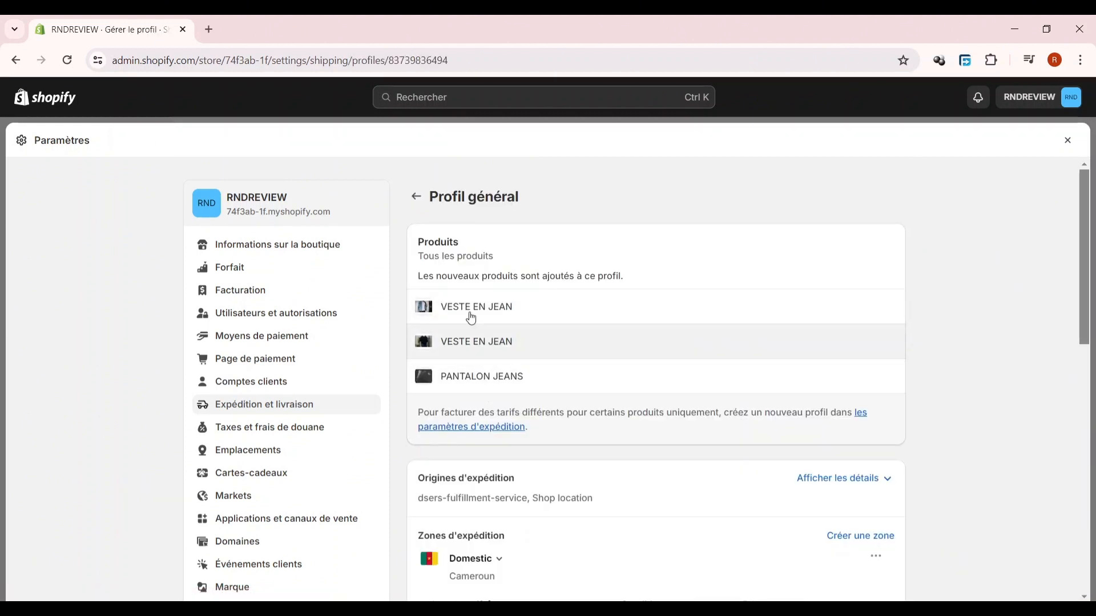
{"action": "scroll", "coordinate": [542, 331], "scroll_direction": "down", "scroll_amount": 3}
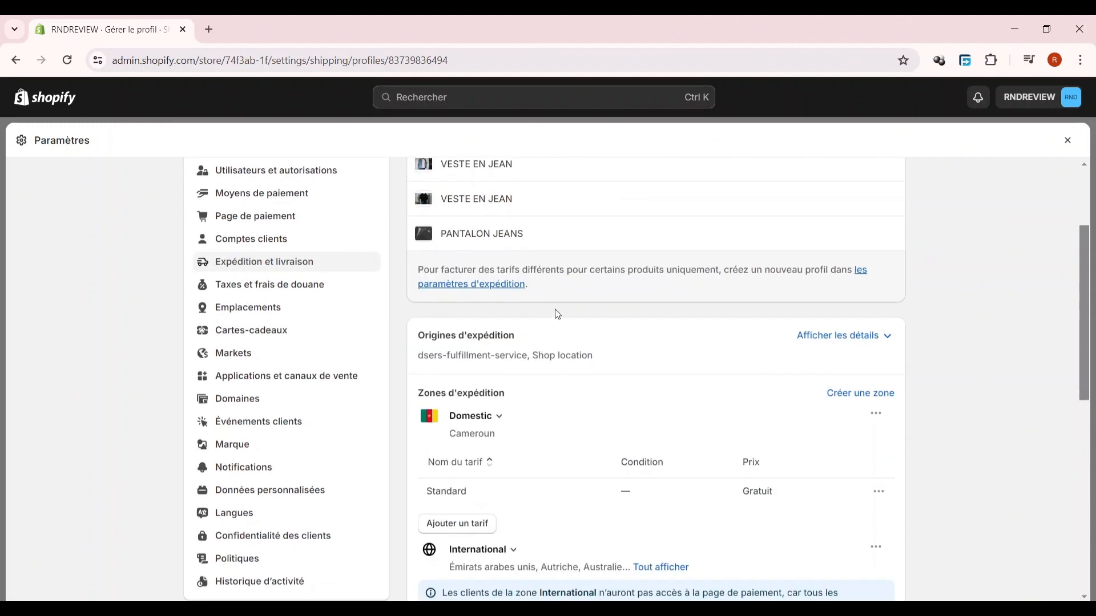
{"action": "scroll", "coordinate": [565, 389], "scroll_direction": "down", "scroll_amount": 5}
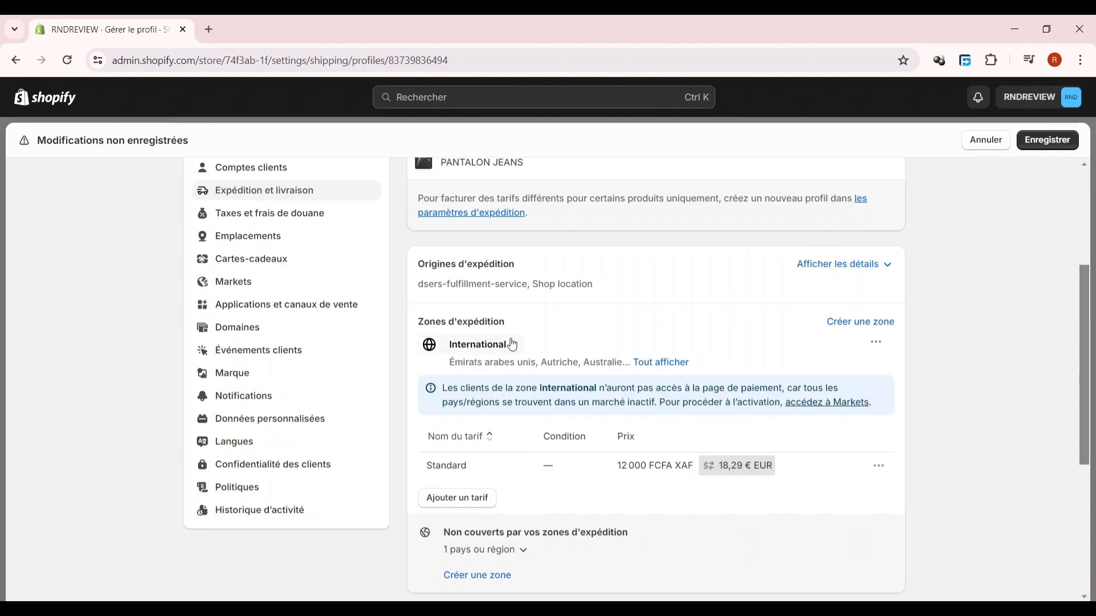
{"action": "left_click", "coordinate": [514, 349]}
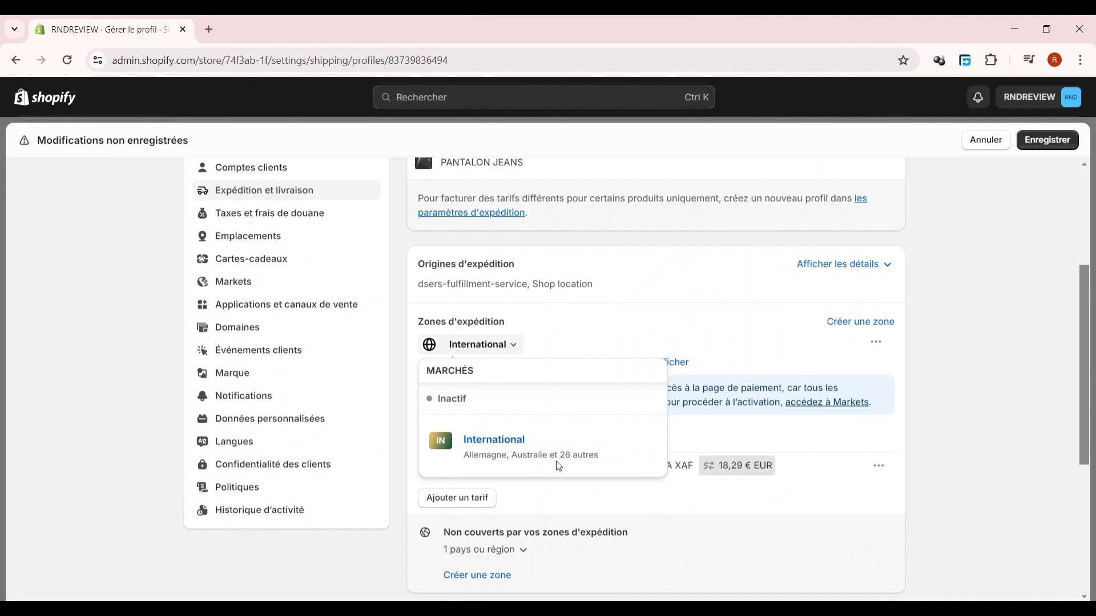
{"action": "left_click", "coordinate": [994, 392]}
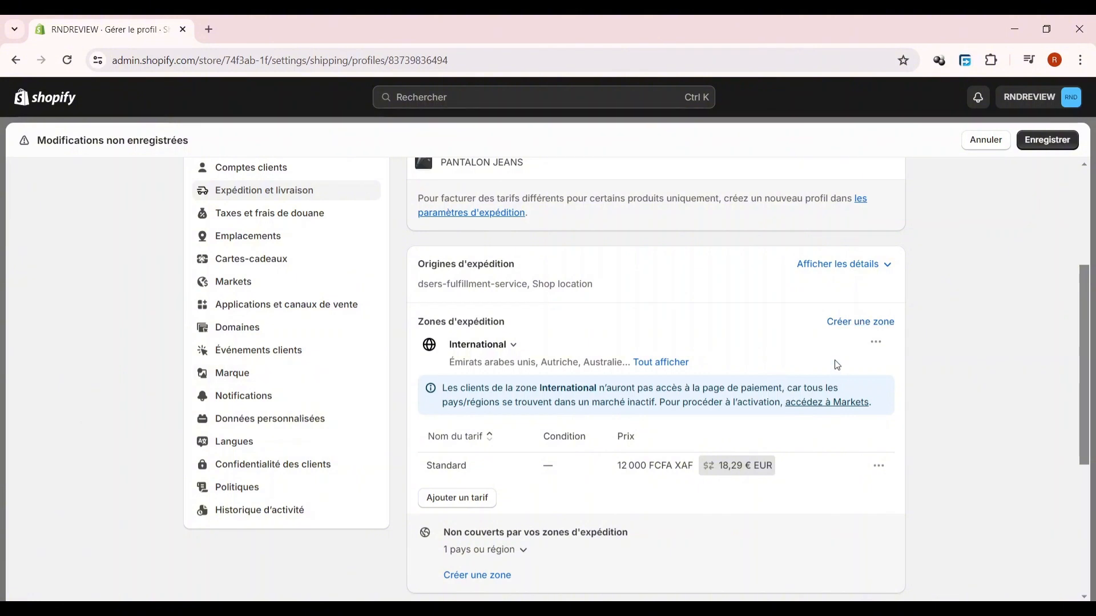
- Start a new shipping zone and go from it to Markets to begin adding a market
{"action": "left_click", "coordinate": [856, 323]}
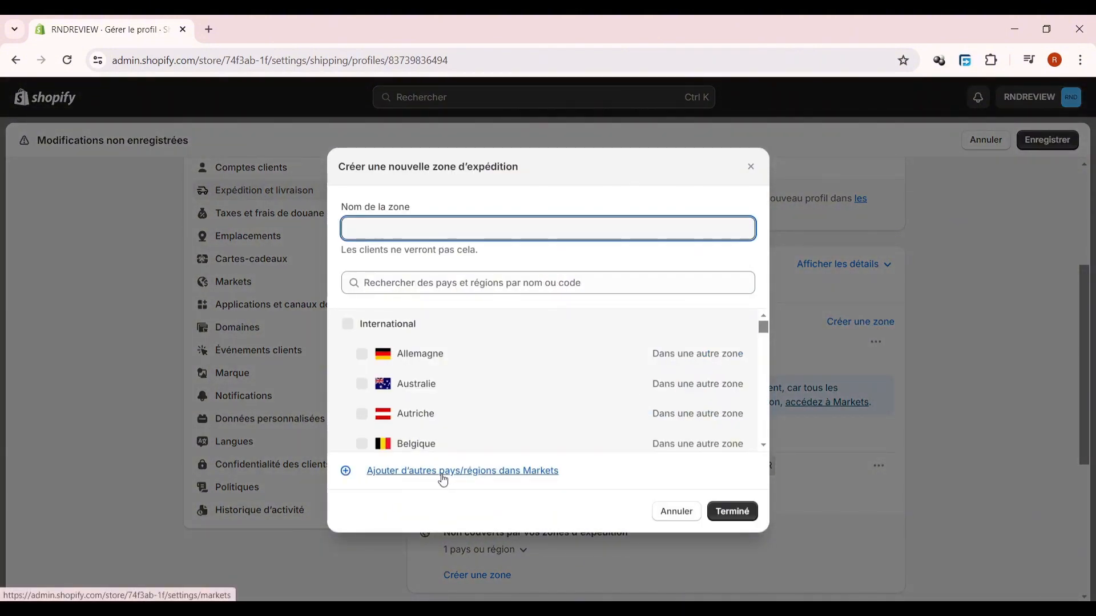
{"action": "left_click", "coordinate": [443, 479]}
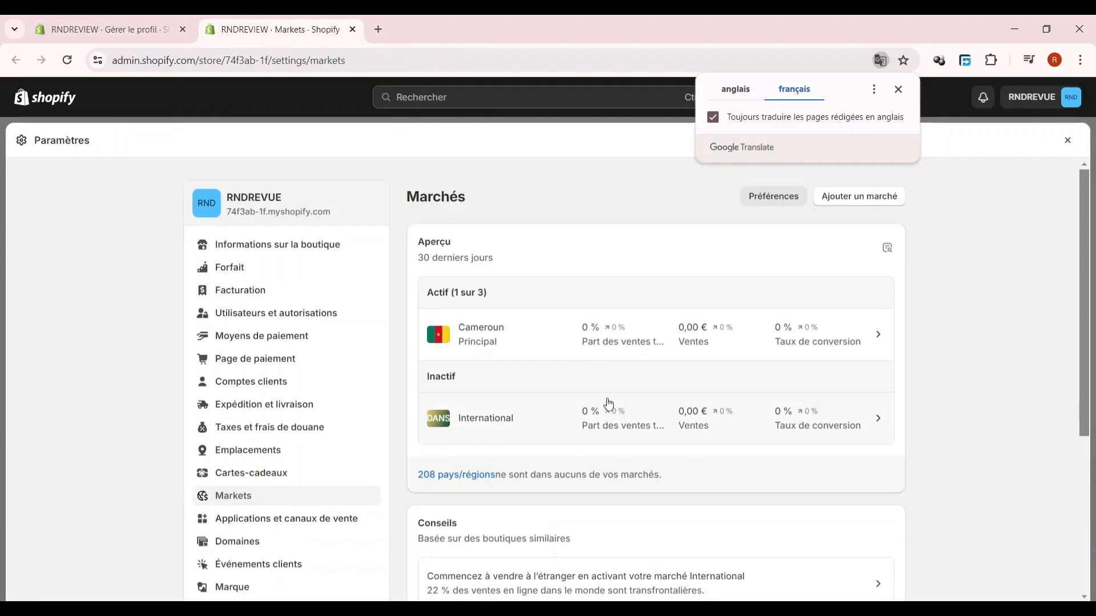
{"action": "left_click", "coordinate": [865, 204]}
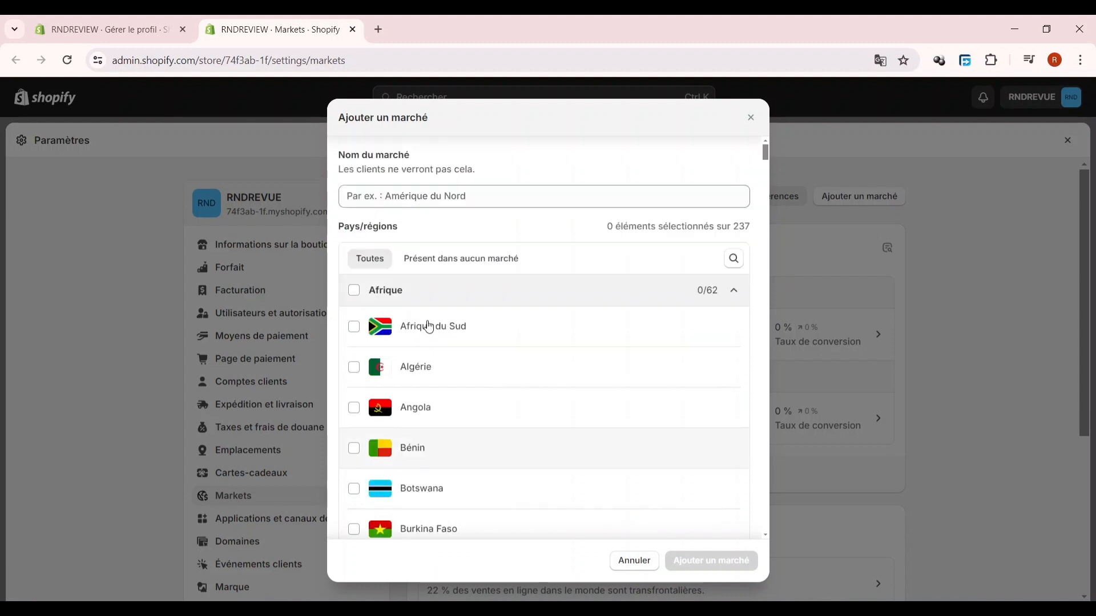
- Select all available countries of Afrique for the new market and review the selection
{"action": "left_click", "coordinate": [352, 296]}
{"action": "scroll", "coordinate": [413, 394], "scroll_direction": "down", "scroll_amount": 10}
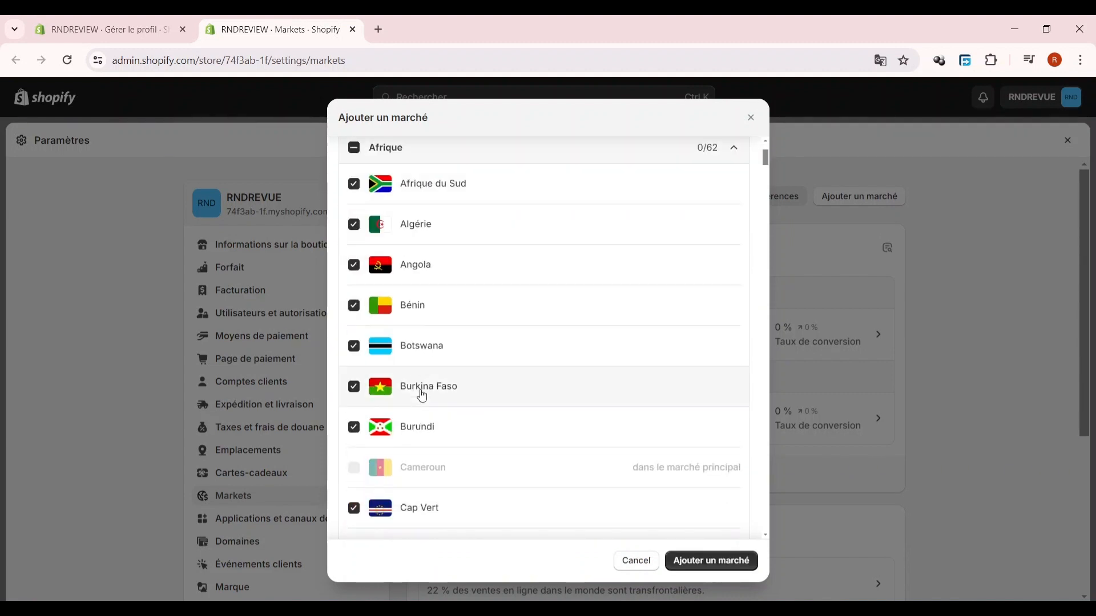
{"action": "scroll", "coordinate": [443, 394], "scroll_direction": "down", "scroll_amount": 13}
{"action": "scroll", "coordinate": [449, 384], "scroll_direction": "up", "scroll_amount": 20}
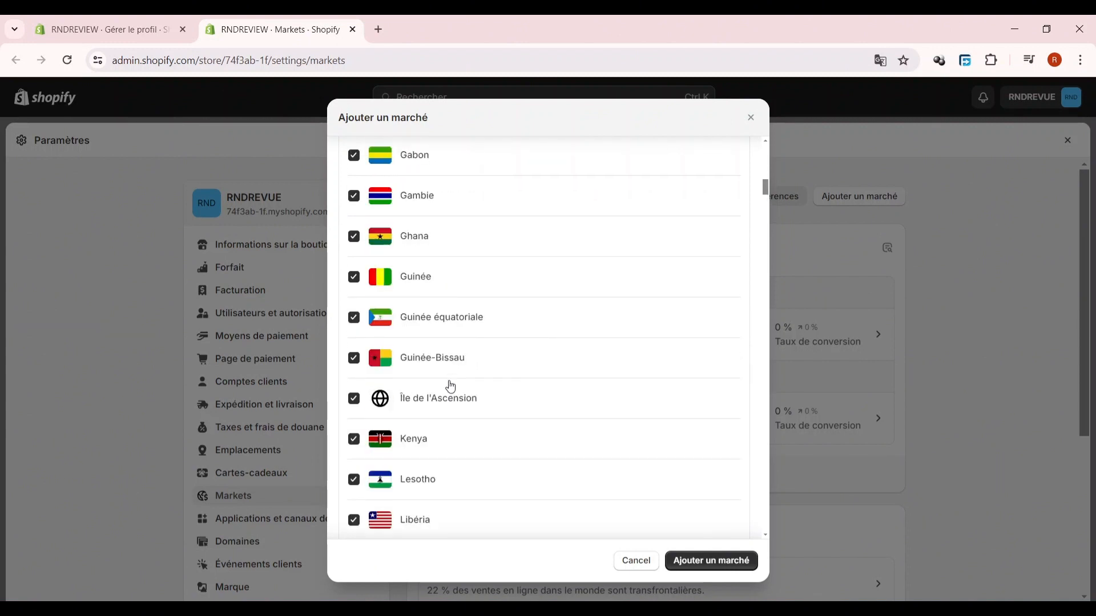
- Exclude Comores, Congo-Brazzaville, Congo-Kinshasa and Djibouti from the new market's African countries
{"action": "left_click", "coordinate": [353, 334]}
{"action": "left_click", "coordinate": [354, 375]}
{"action": "left_click", "coordinate": [355, 417]}
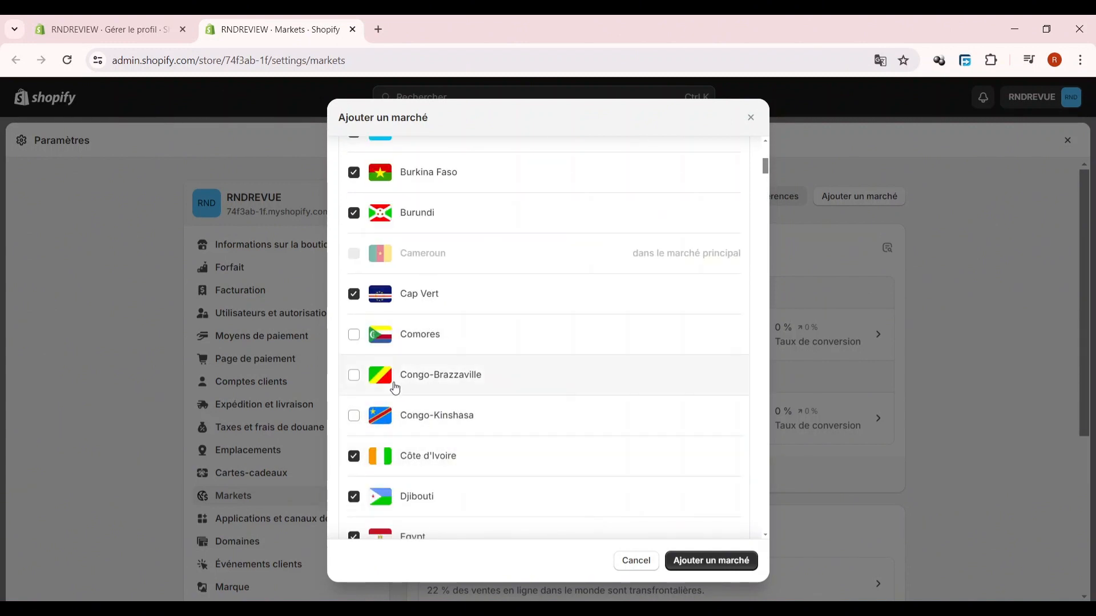
{"action": "scroll", "coordinate": [390, 425], "scroll_direction": "down", "scroll_amount": 3}
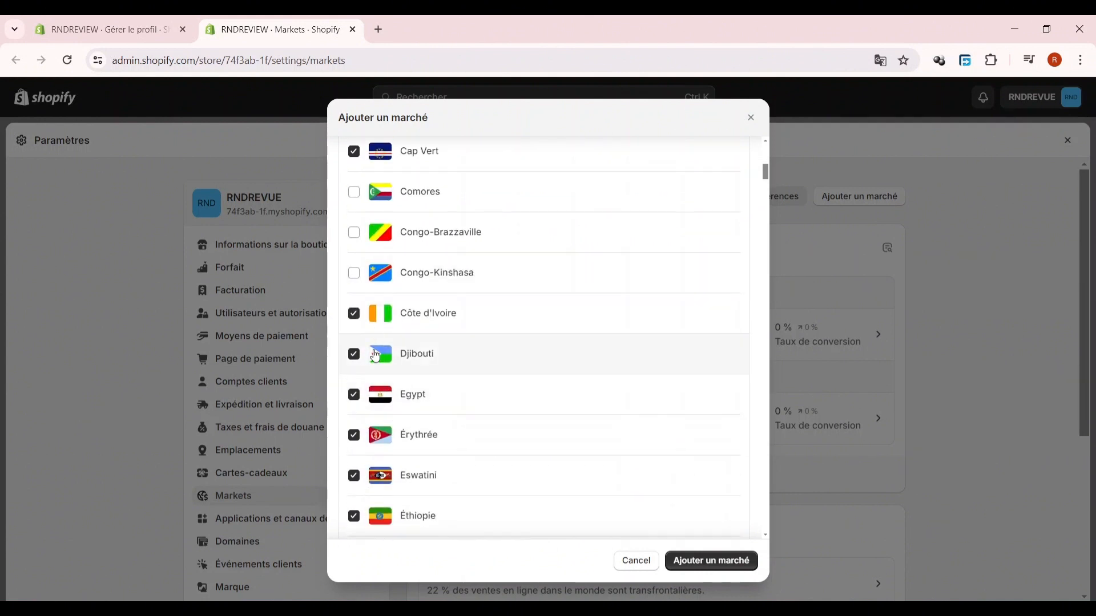
{"action": "left_click", "coordinate": [362, 363]}
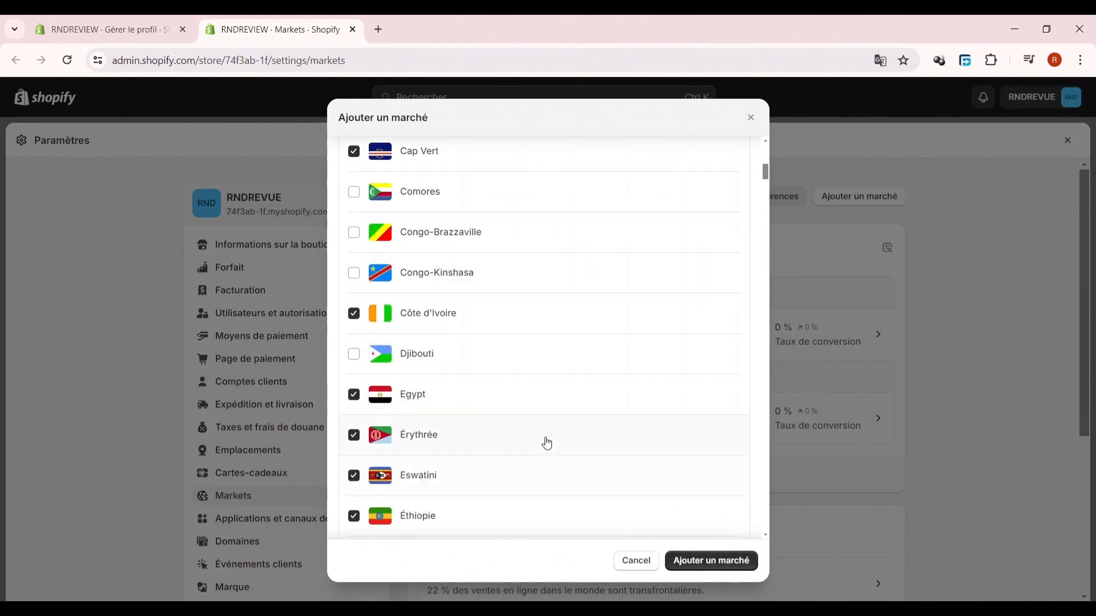
{"action": "scroll", "coordinate": [628, 400], "scroll_direction": "down", "scroll_amount": 5}
{"action": "scroll", "coordinate": [718, 358], "scroll_direction": "down", "scroll_amount": 5}
{"action": "scroll", "coordinate": [685, 399], "scroll_direction": "up", "scroll_amount": 20}
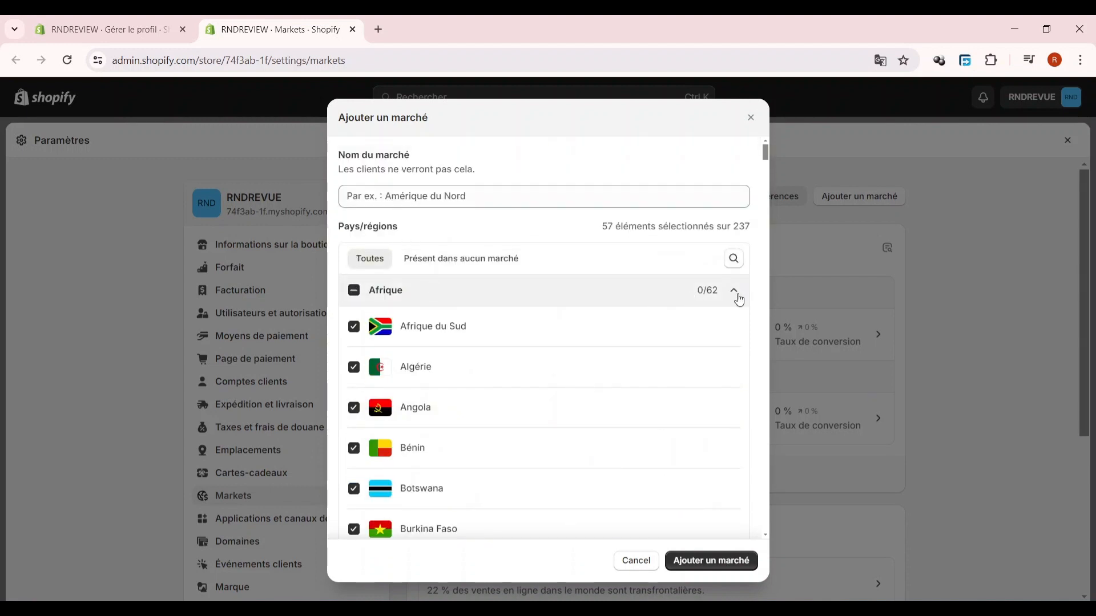
- Include all countries of Amérique du Nord and Europe in the new market, leaving out Amérique du Sud and Asie
{"action": "left_click", "coordinate": [504, 297]}
{"action": "left_click", "coordinate": [482, 326]}
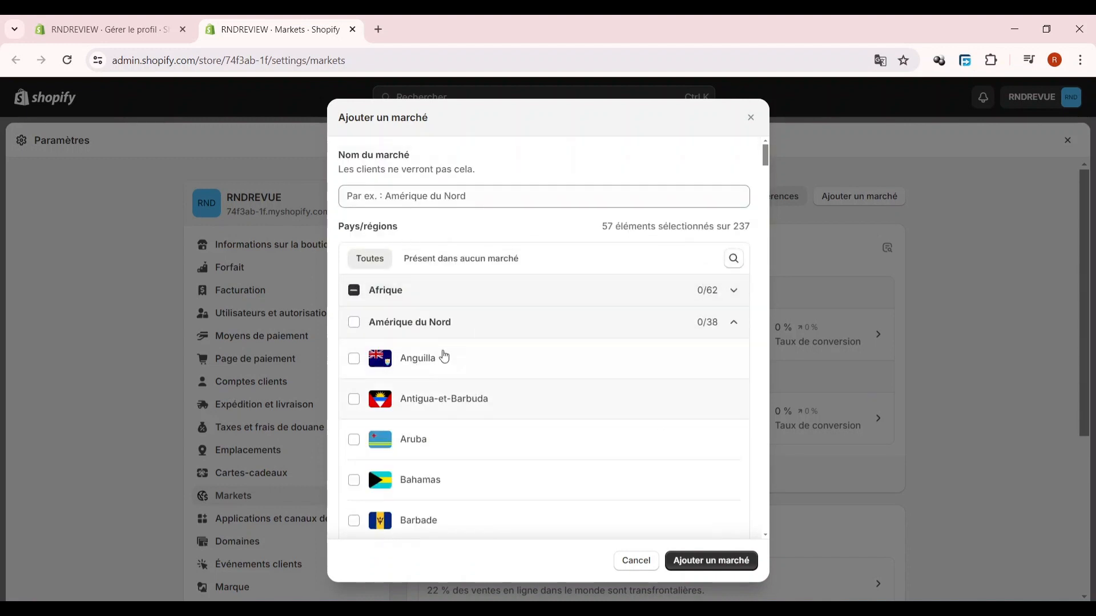
{"action": "left_click", "coordinate": [354, 322]}
{"action": "scroll", "coordinate": [489, 387], "scroll_direction": "down", "scroll_amount": 4}
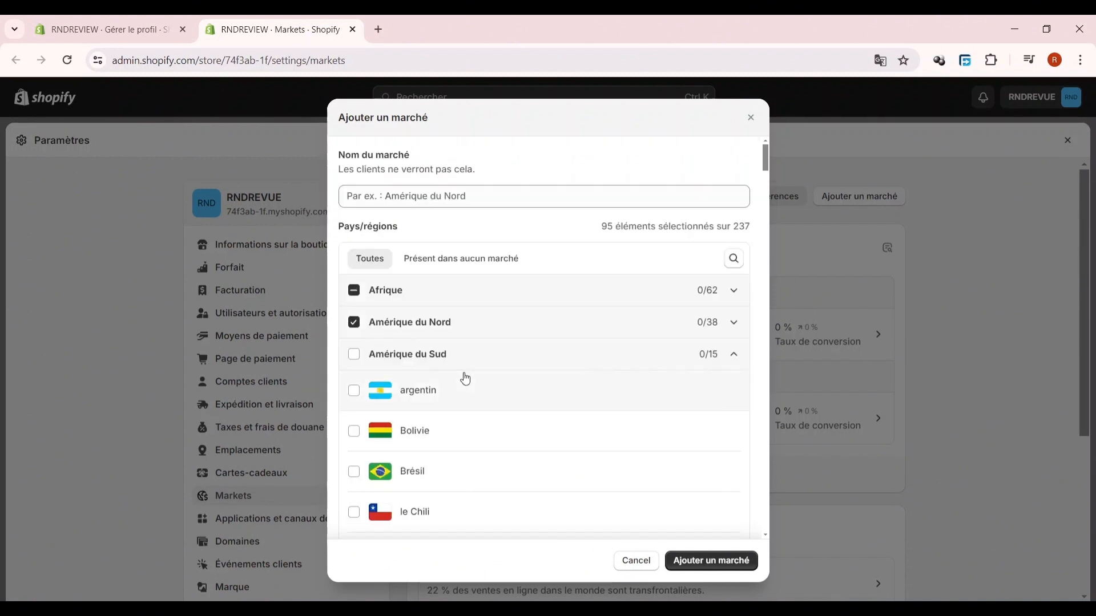
{"action": "left_click", "coordinate": [733, 355]}
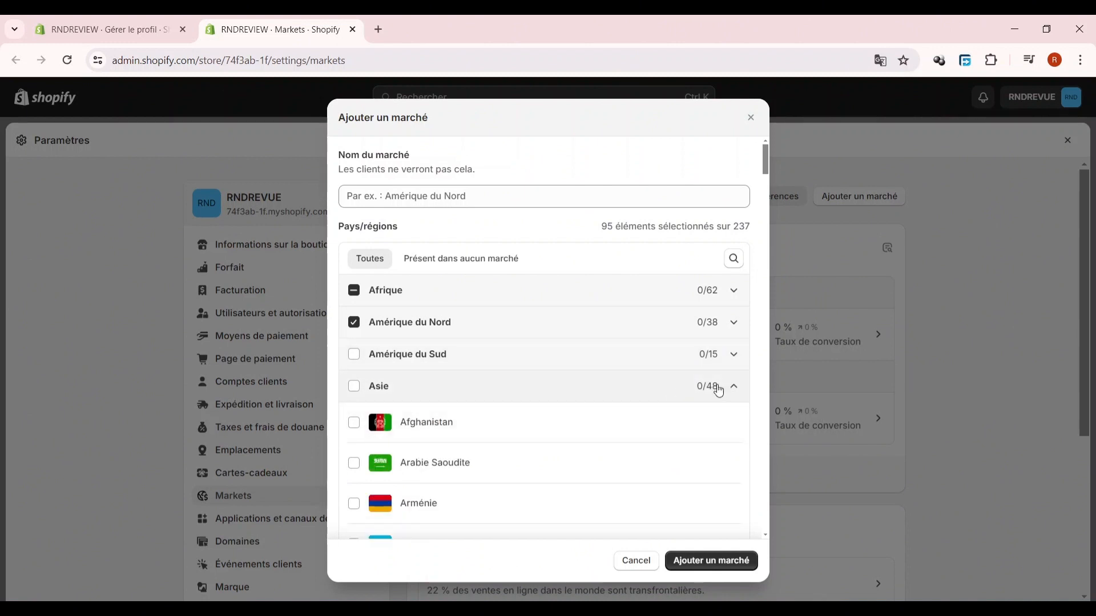
{"action": "left_click", "coordinate": [715, 386]}
{"action": "left_click", "coordinate": [363, 423]}
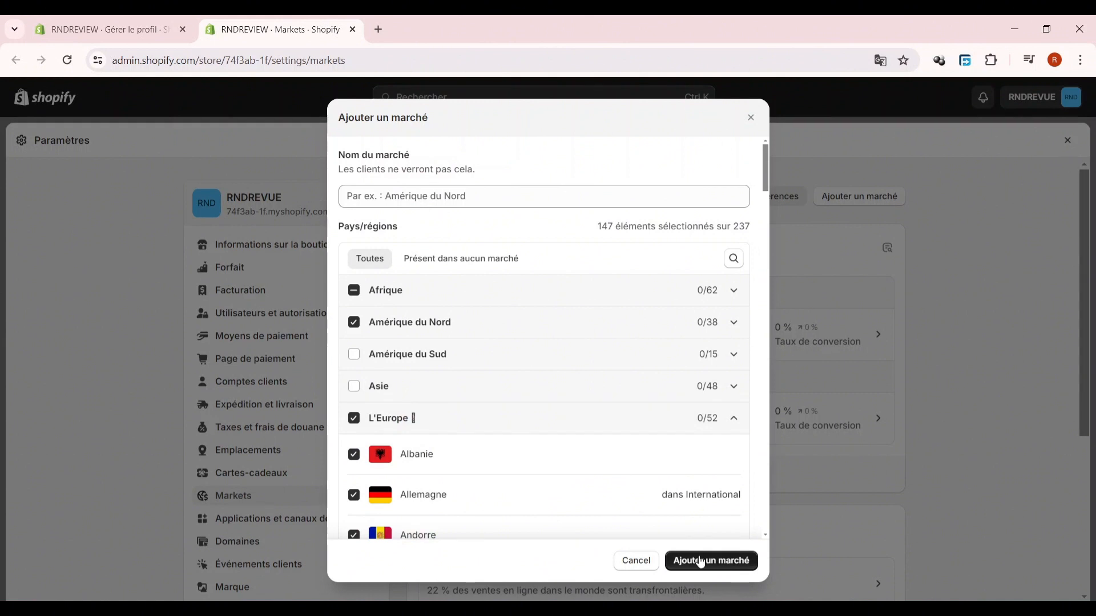
- Name the new market "imternational" and add it to the store
{"action": "left_click", "coordinate": [587, 198]}
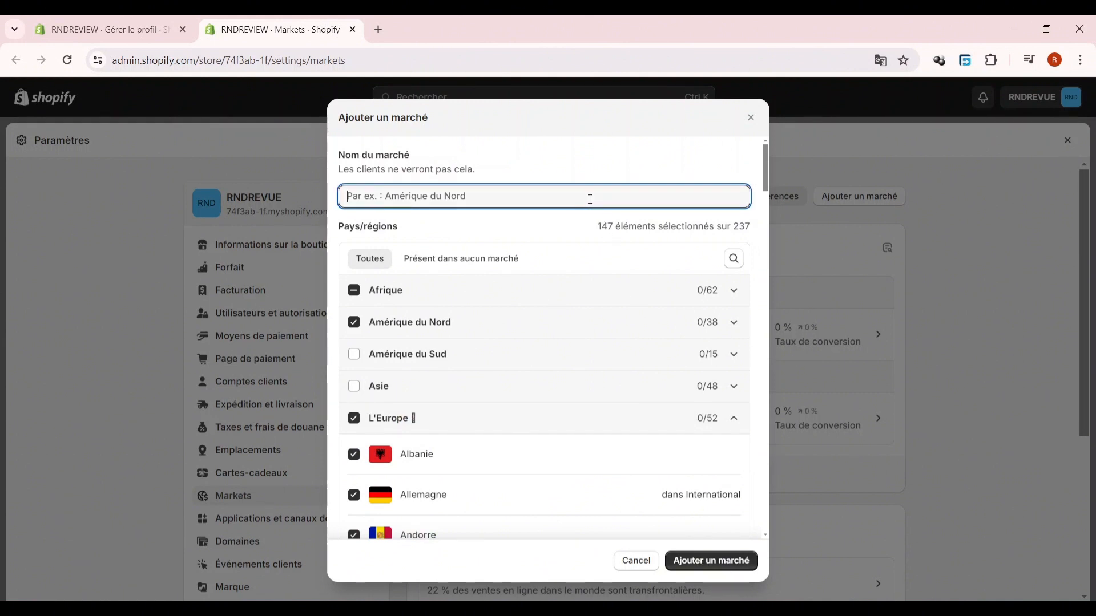
{"action": "type", "text": "imt"}
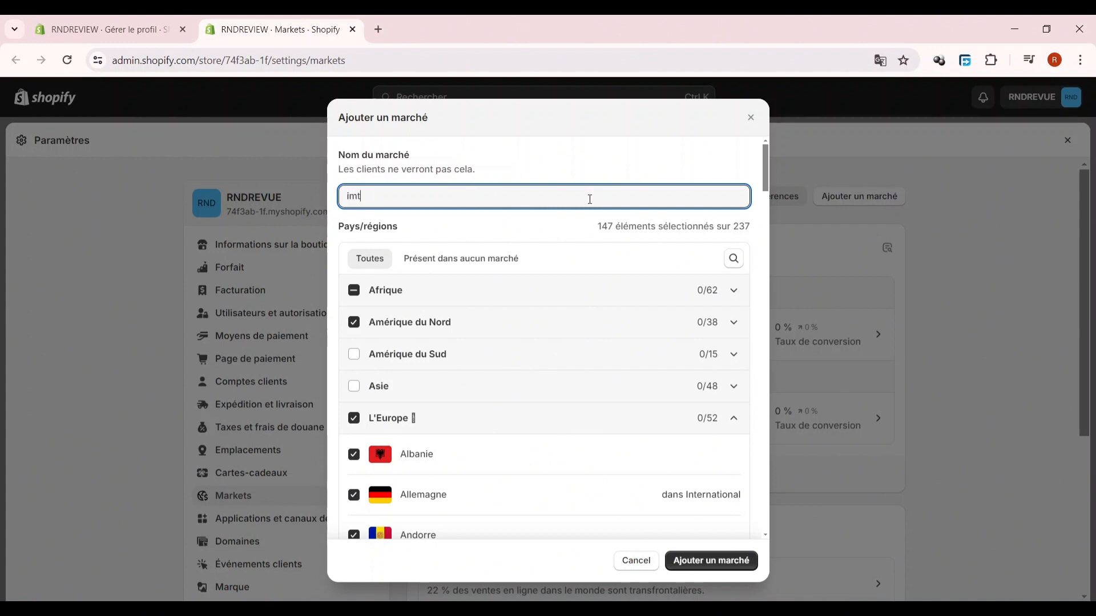
{"action": "type", "text": "ernational"}
{"action": "left_click", "coordinate": [754, 564]}
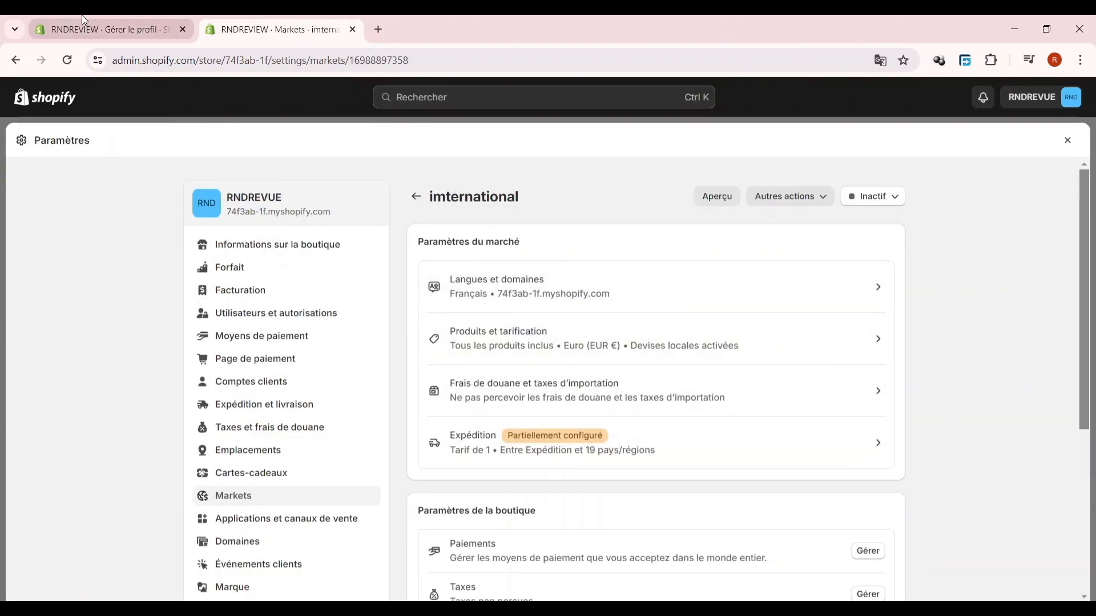
- Return to the general shipping profile, close the open zone form and start a new shipping zone
{"action": "left_click", "coordinate": [103, 29]}
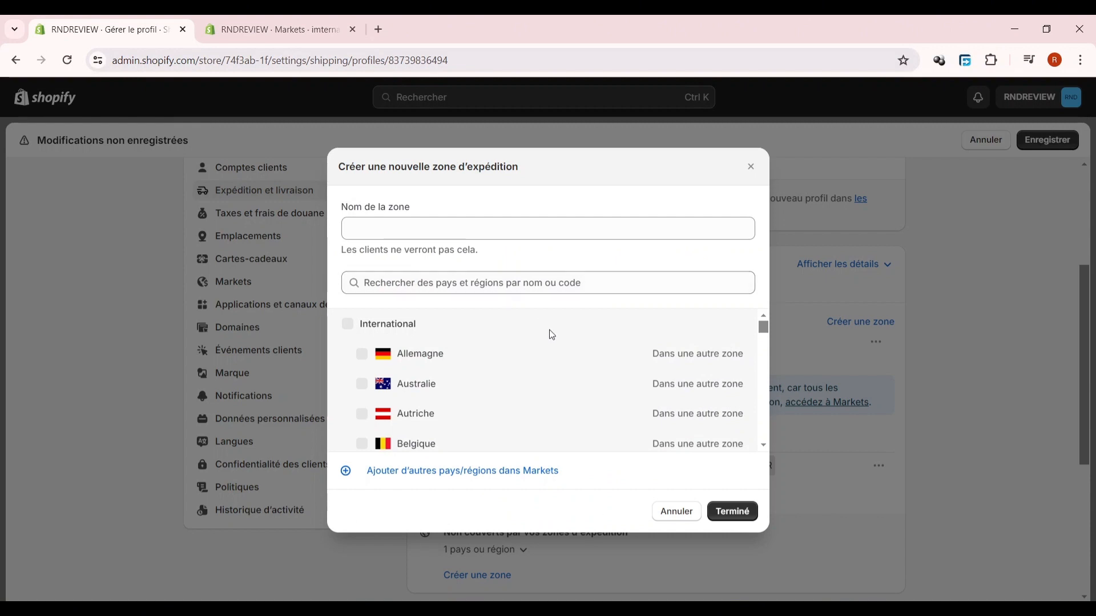
{"action": "left_click", "coordinate": [733, 513]}
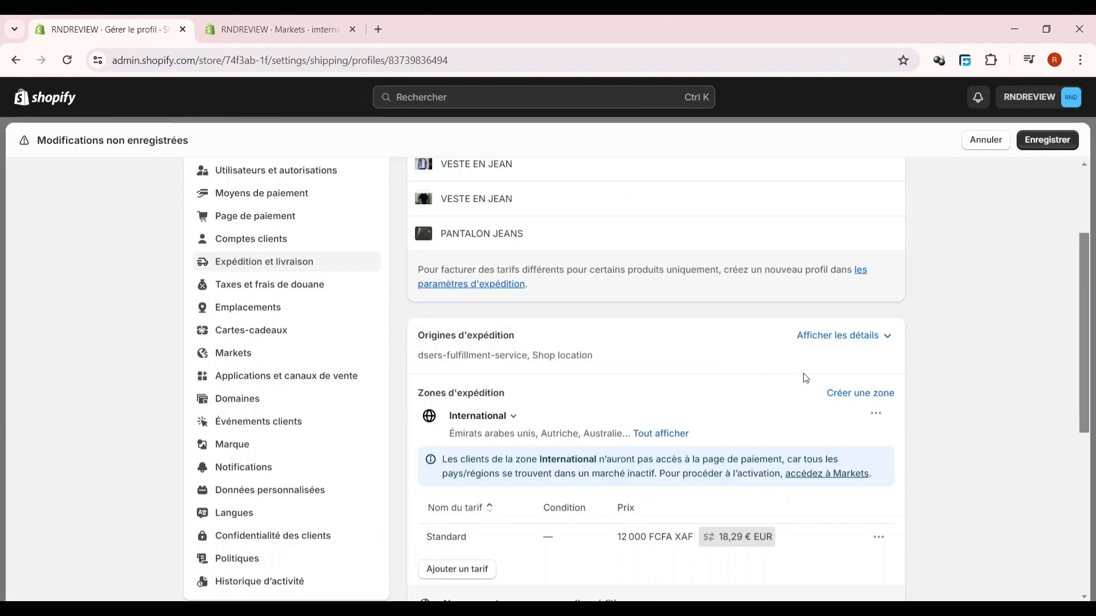
{"action": "left_click", "coordinate": [846, 395]}
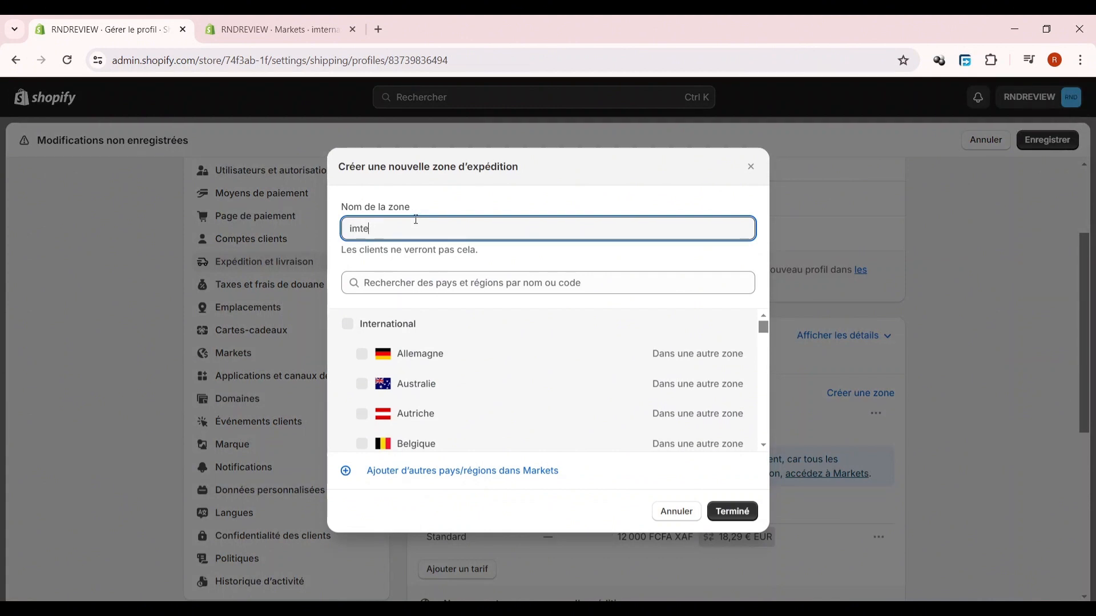
- Try to create a shipping zone named "france" and search its country list for "france"
{"action": "type", "text": "im"}
{"action": "key", "text": "BackSpace"}
{"action": "key", "text": "BackSpace"}
{"action": "type", "text": "europe"}
{"action": "key", "text": "ctrl+a"}
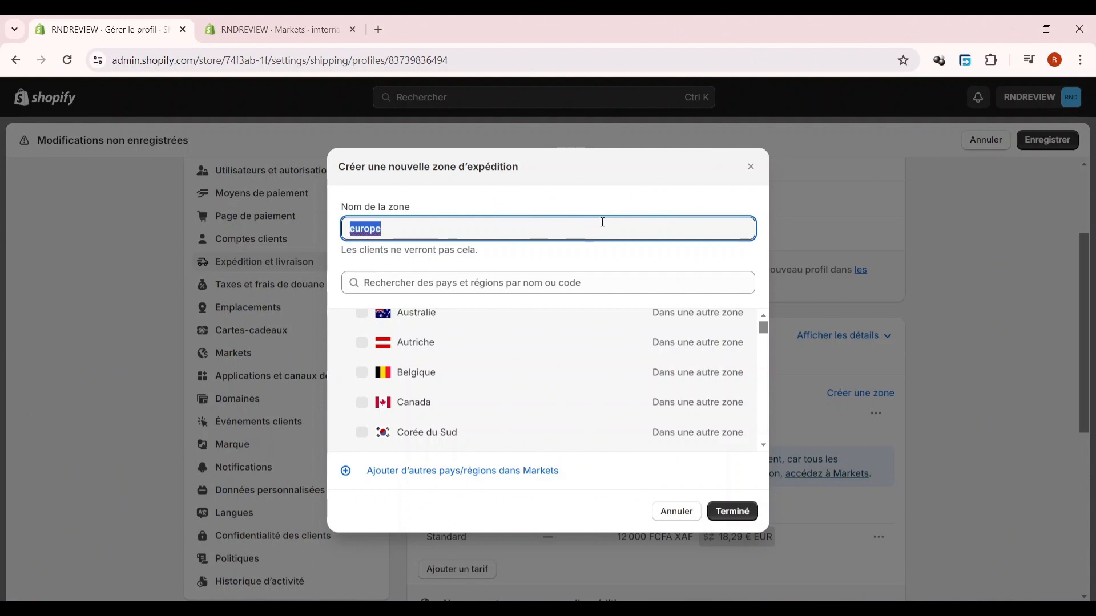
{"action": "type", "text": "france"}
{"action": "left_click", "coordinate": [416, 286]}
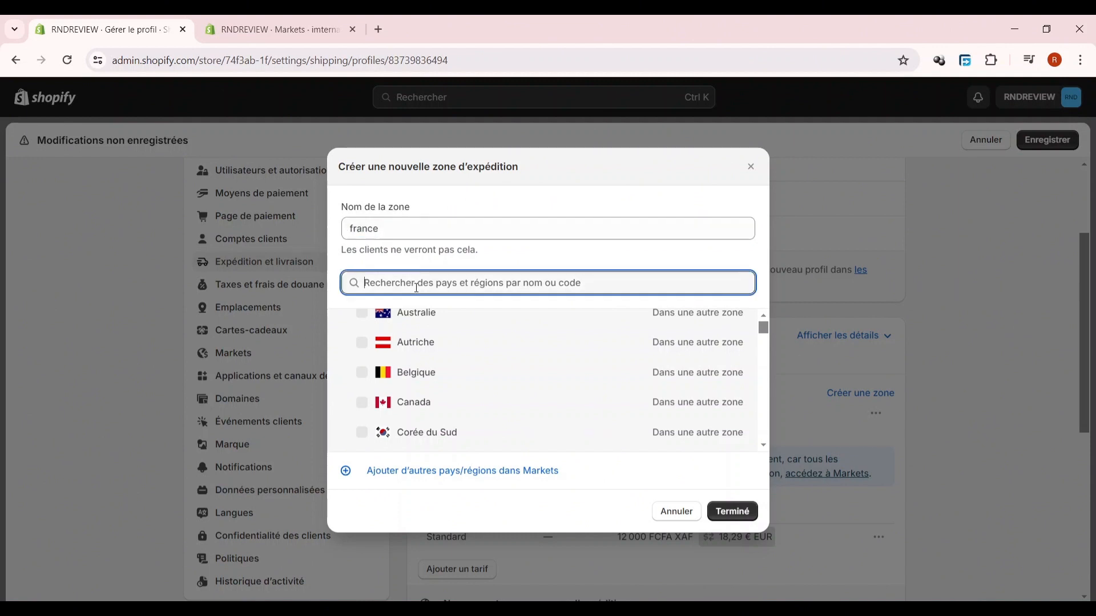
{"action": "type", "text": "franc"}
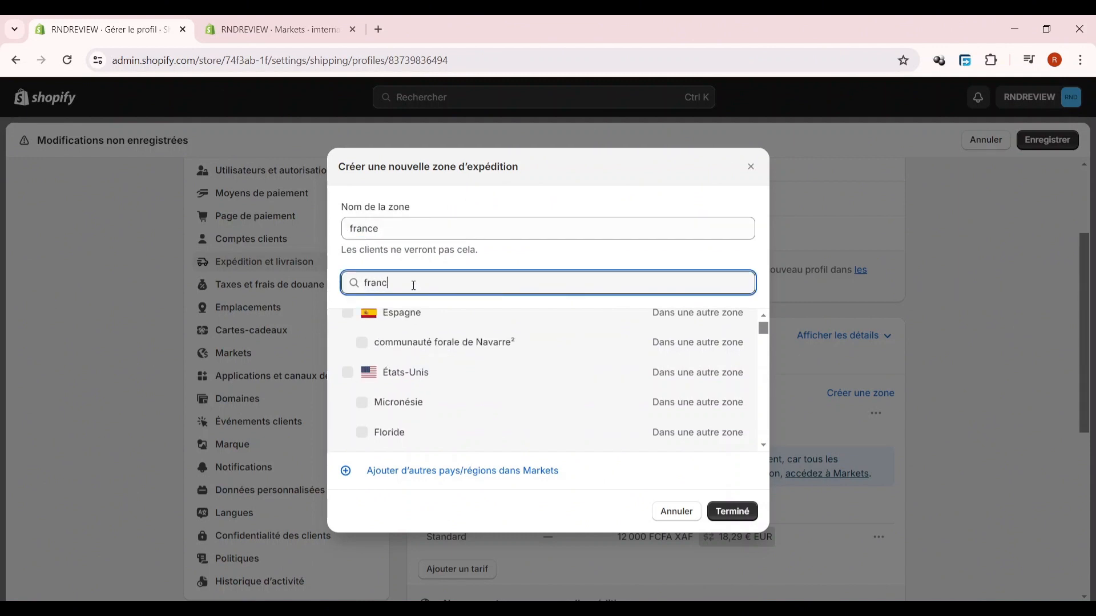
{"action": "type", "text": "e"}
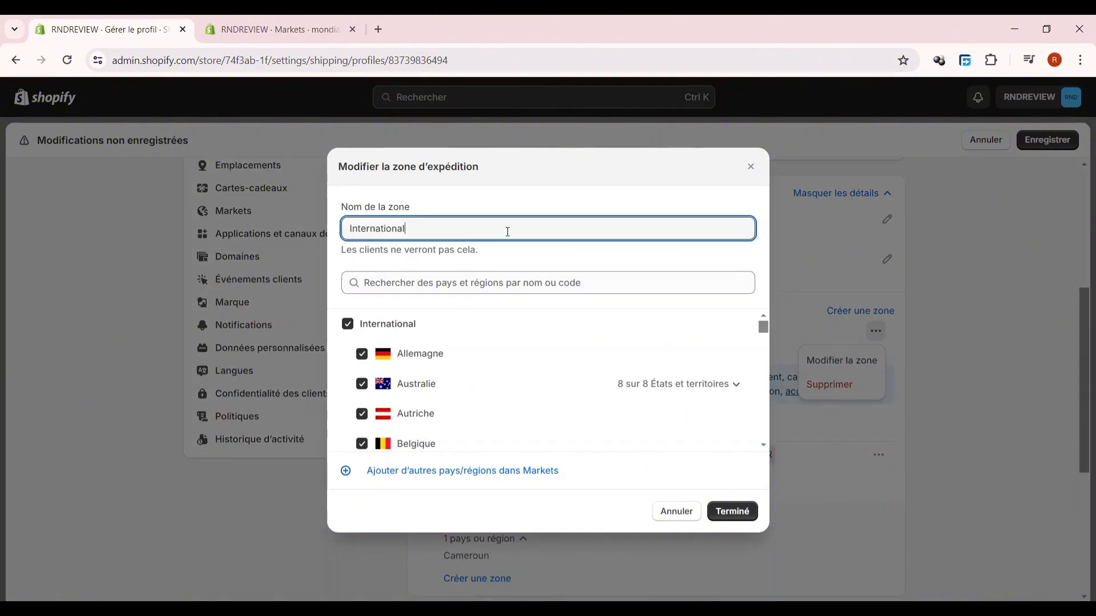
- Rename the International shipping zone as "france" and clear every country selected in it
{"action": "double_click", "coordinate": [508, 232]}
{"action": "type", "text": "france"}
{"action": "key", "text": "Tab"}
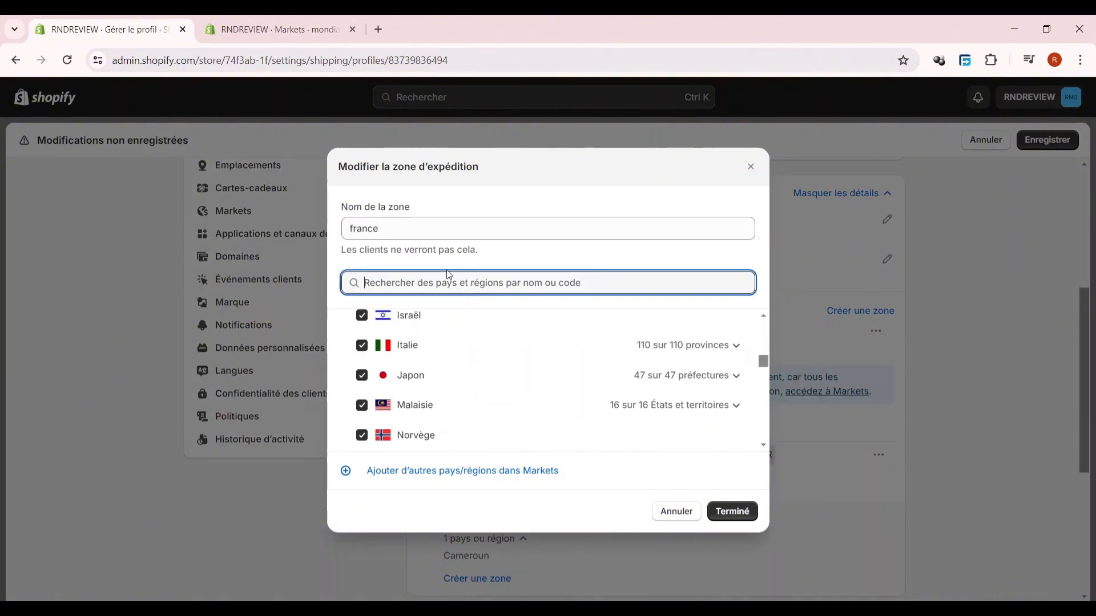
{"action": "type", "text": "fran"}
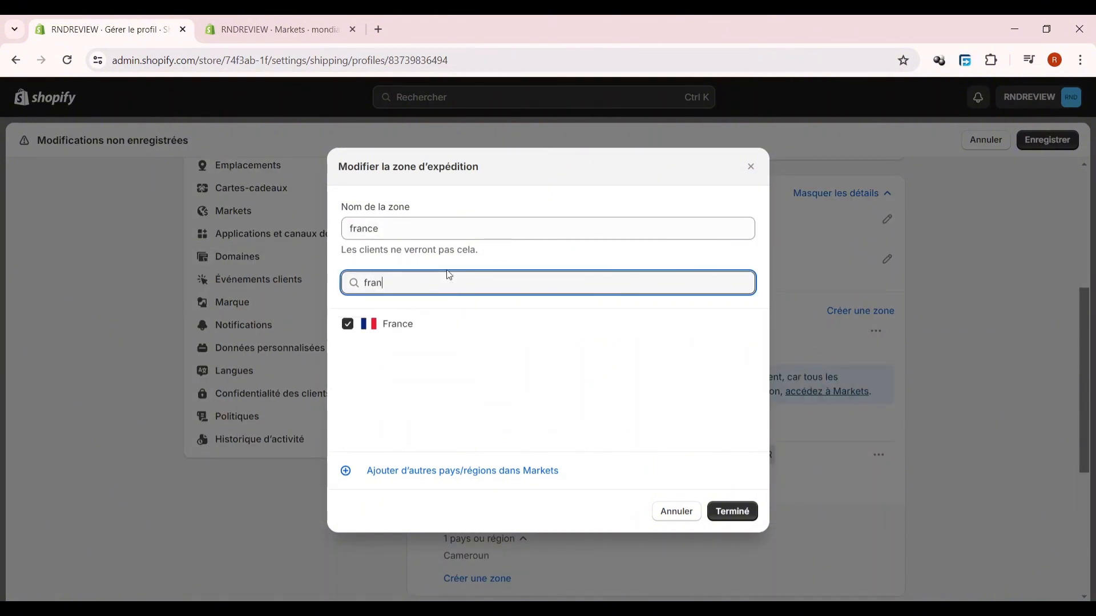
{"action": "left_click", "coordinate": [350, 327]}
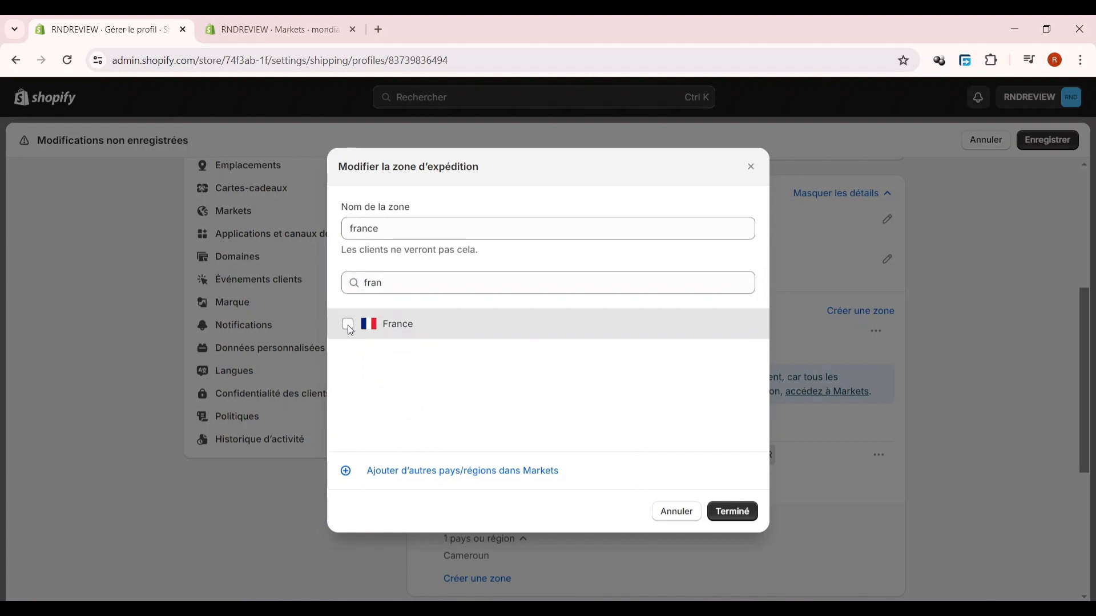
{"action": "left_click", "coordinate": [348, 325]}
{"action": "left_click", "coordinate": [347, 324]}
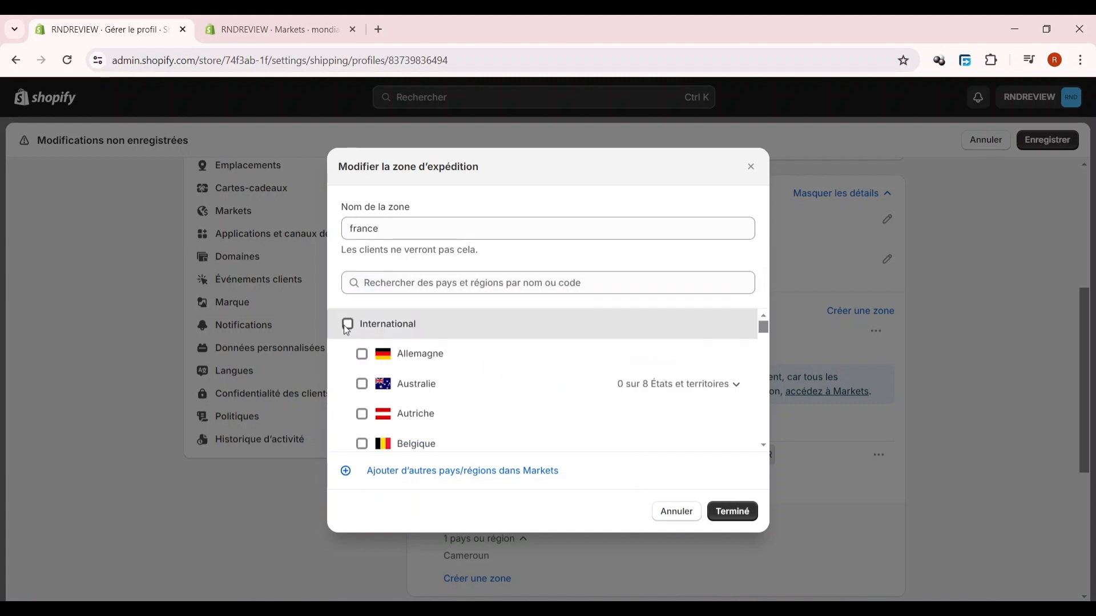
- Find France in the zone's country list, include it as the only country and apply the zone changes
{"action": "left_click", "coordinate": [429, 285]}
{"action": "type", "text": "franc"}
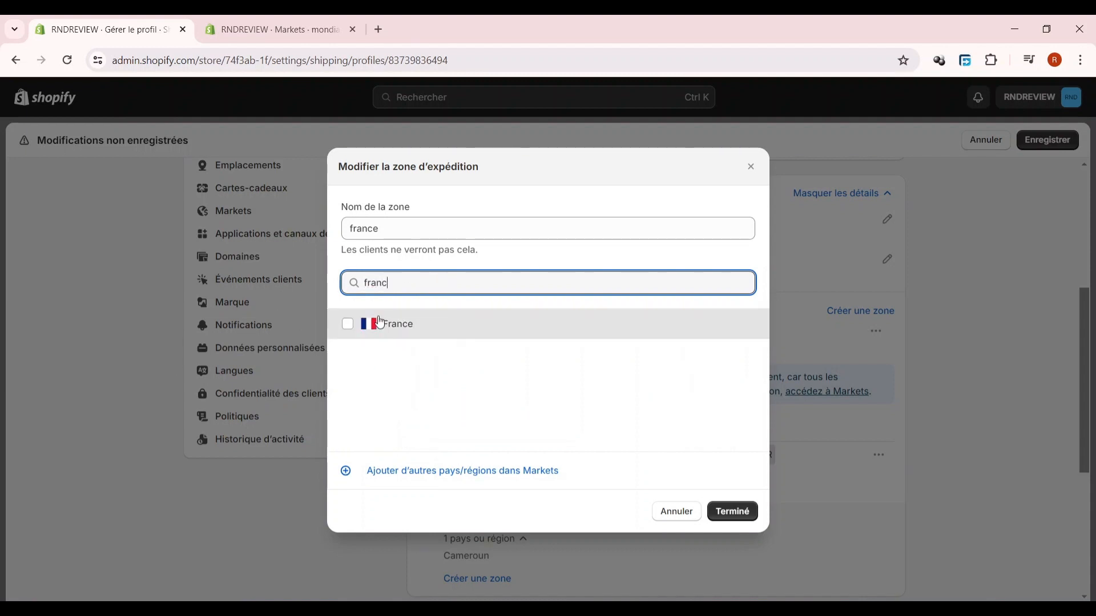
{"action": "left_click", "coordinate": [348, 324]}
{"action": "left_click", "coordinate": [738, 515]}
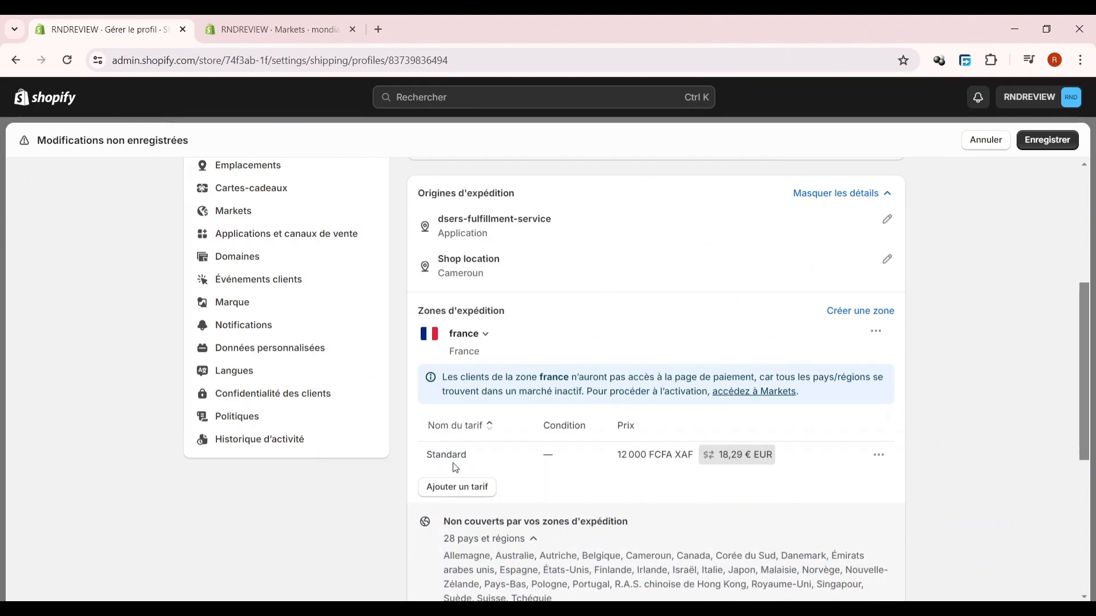
- Start a new flat rate of type Personnalisé for the france zone and name it "expedition francaise"
{"action": "left_click", "coordinate": [454, 488]}
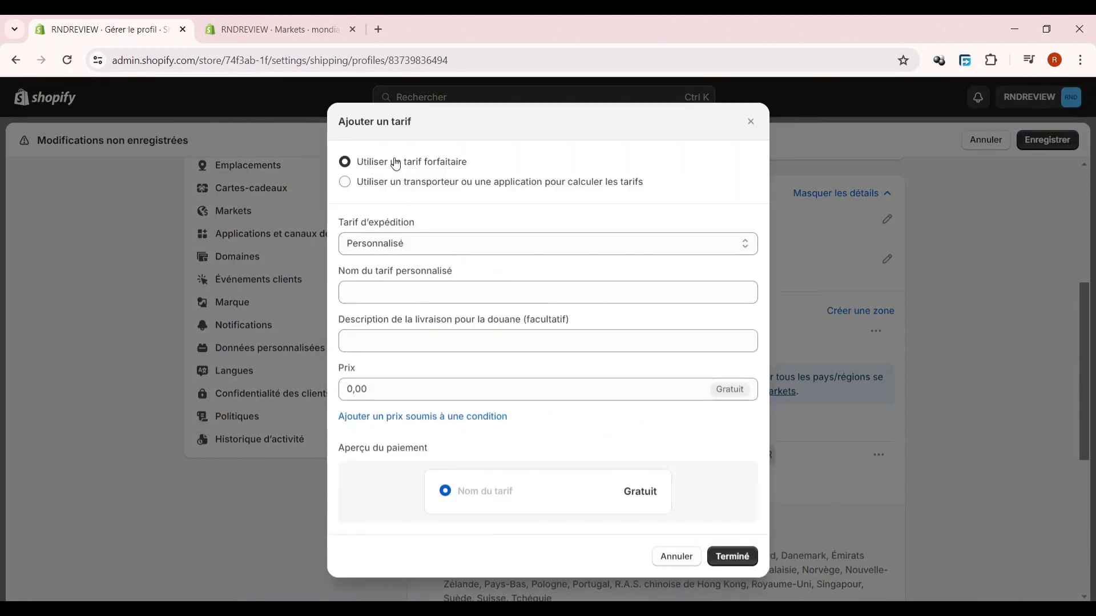
{"action": "left_click", "coordinate": [539, 250]}
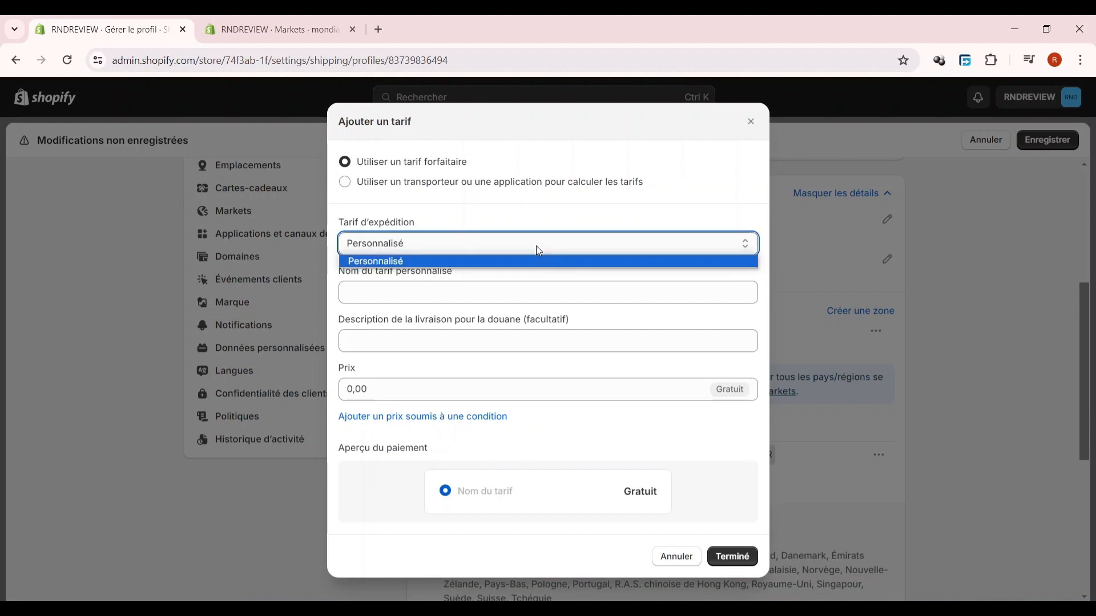
{"action": "left_click", "coordinate": [501, 261]}
{"action": "left_click", "coordinate": [491, 286]}
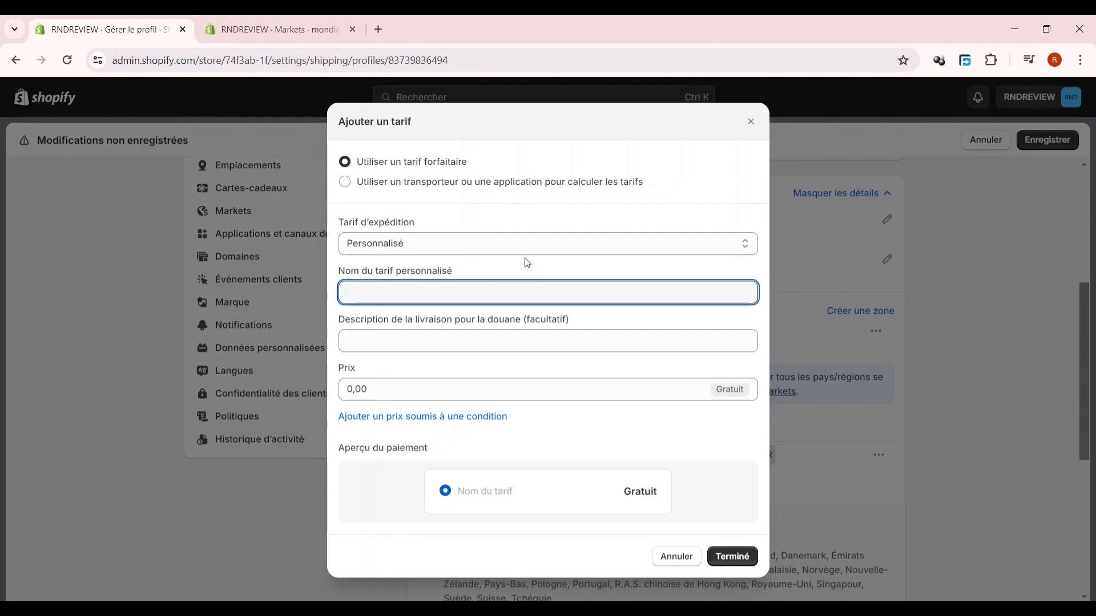
{"action": "type", "text": "exped"}
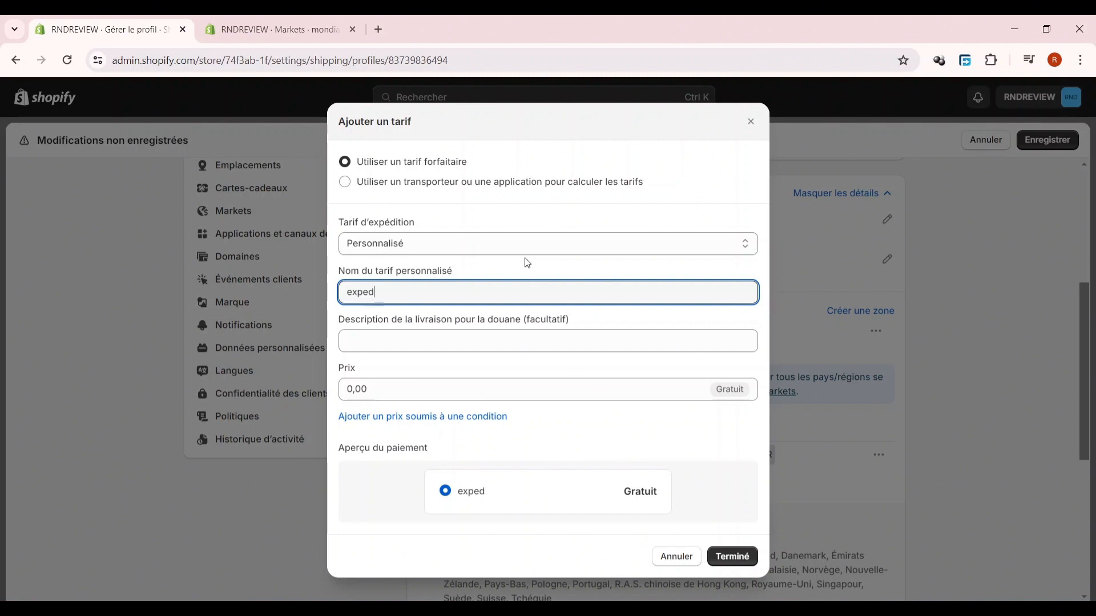
{"action": "type", "text": "ition francaise"}
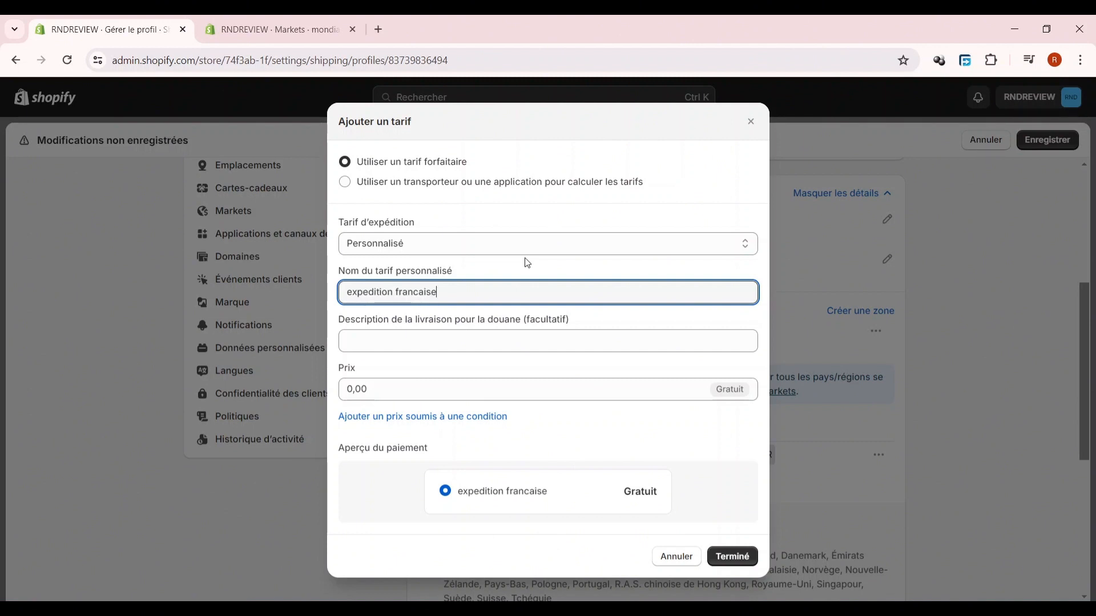
- Give the rate the delivery description "Fabriqué sur commande" and a price of 20 €, and add it to the zone
{"action": "left_click", "coordinate": [506, 340]}
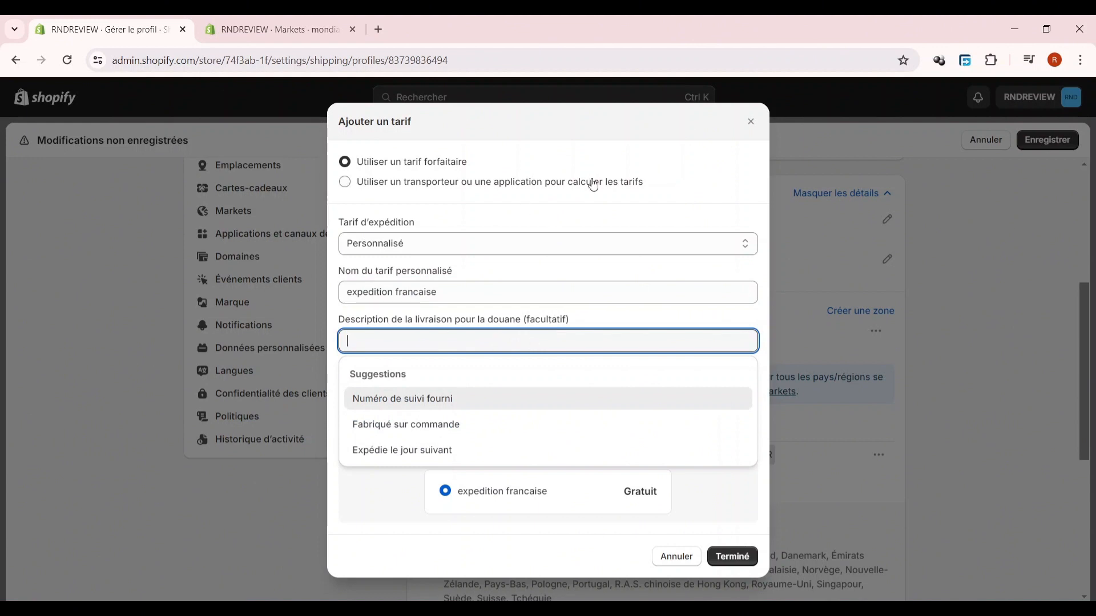
{"action": "left_click", "coordinate": [481, 425]}
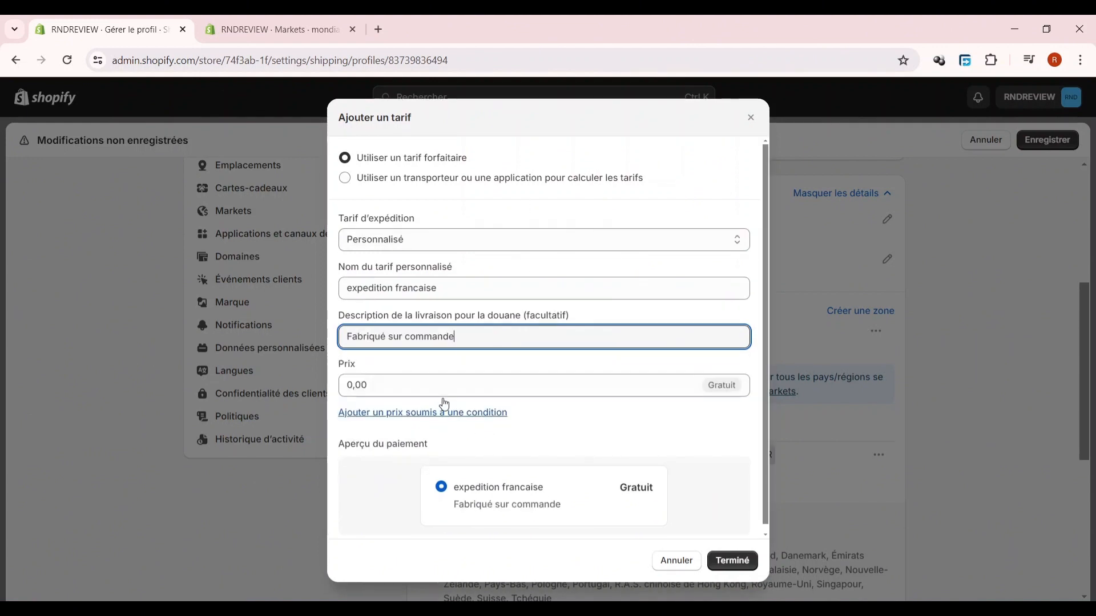
{"action": "left_click", "coordinate": [480, 388]}
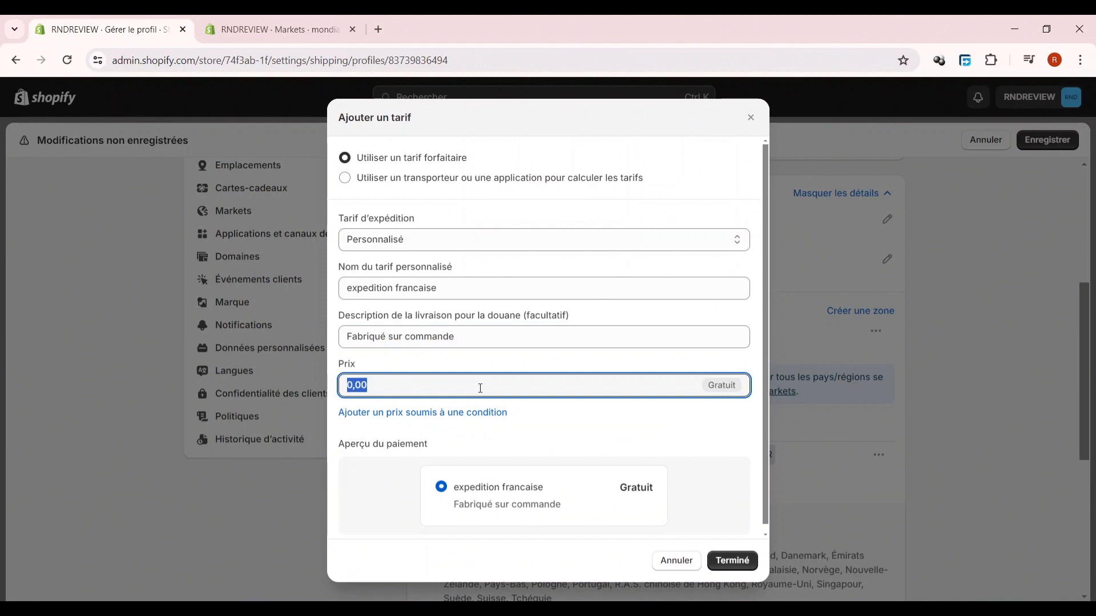
{"action": "type", "text": "20"}
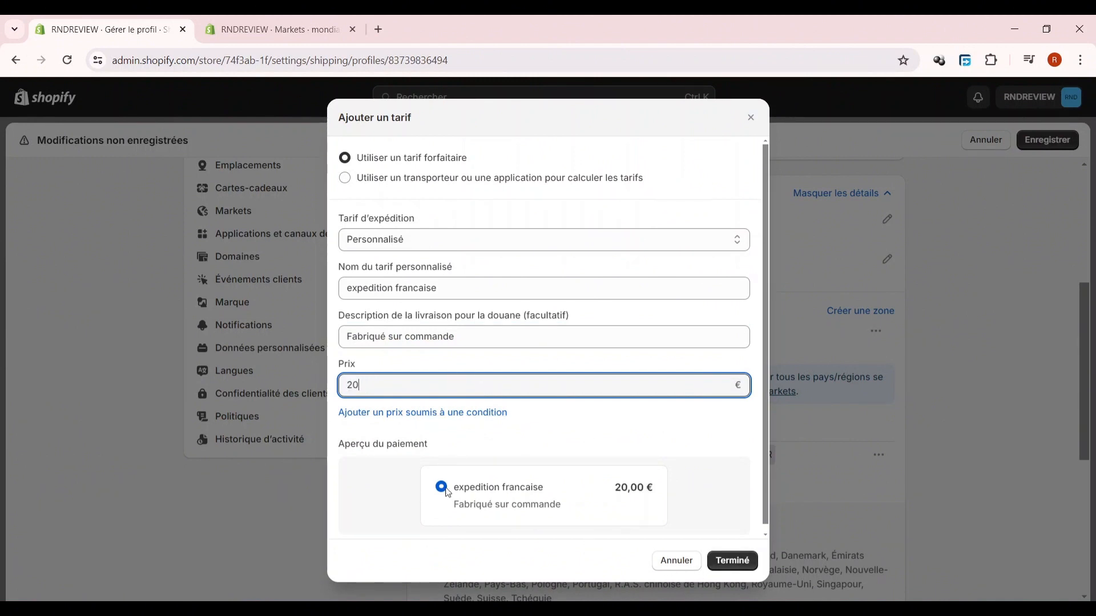
{"action": "left_click", "coordinate": [731, 560]}
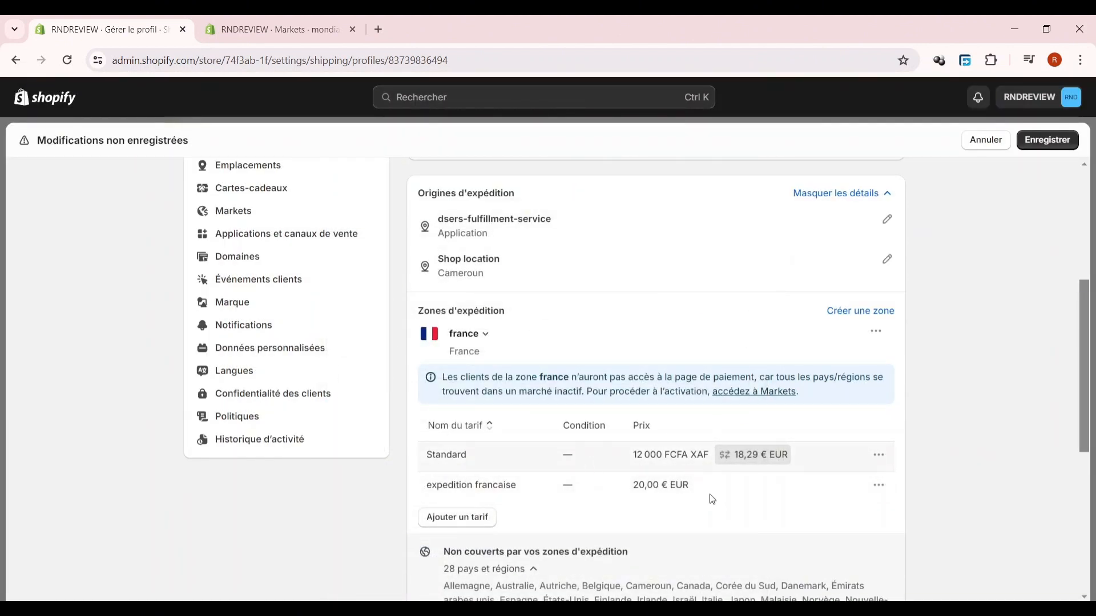
- Set the price of the france zone's Standard rate to 1000 FCFA
{"action": "left_click", "coordinate": [879, 485]}
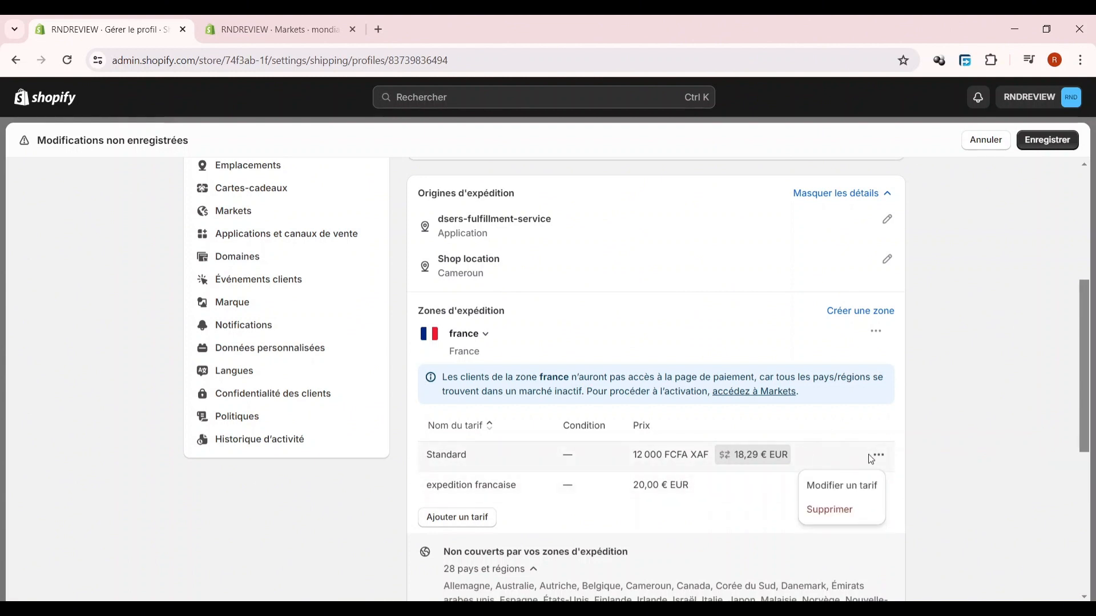
{"action": "left_click", "coordinate": [856, 486]}
{"action": "triple_click", "coordinate": [444, 356]}
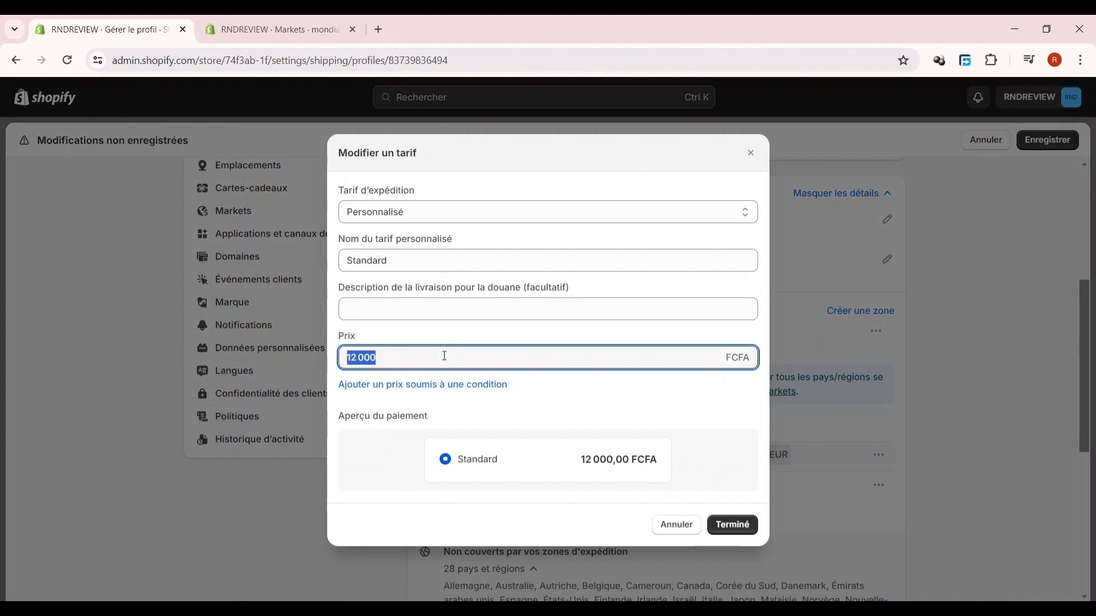
{"action": "type", "text": "10"}
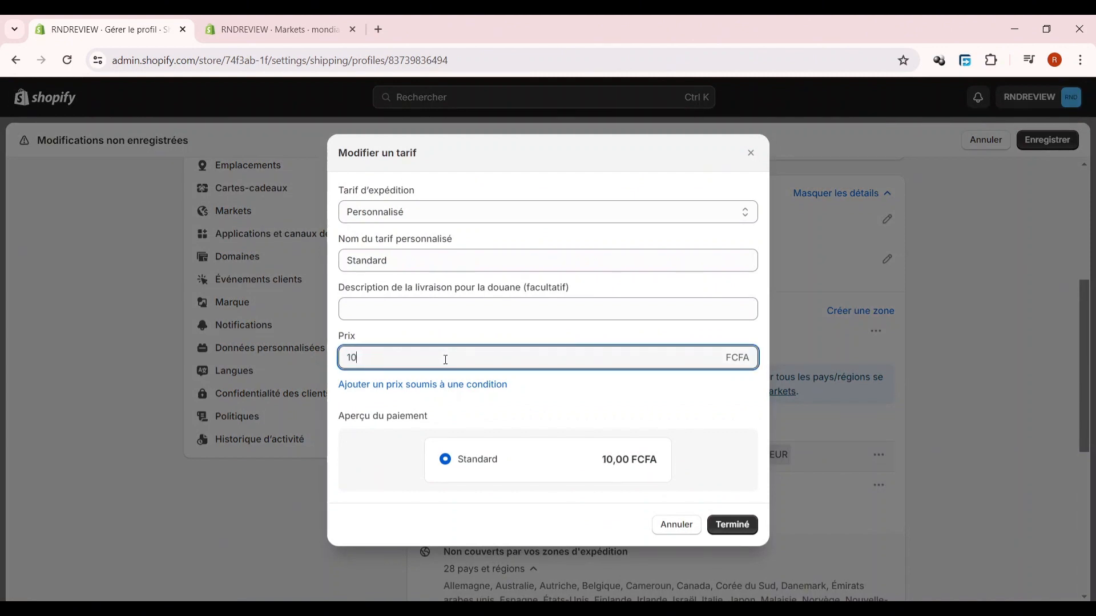
{"action": "type", "text": "00"}
{"action": "key", "text": "Return"}
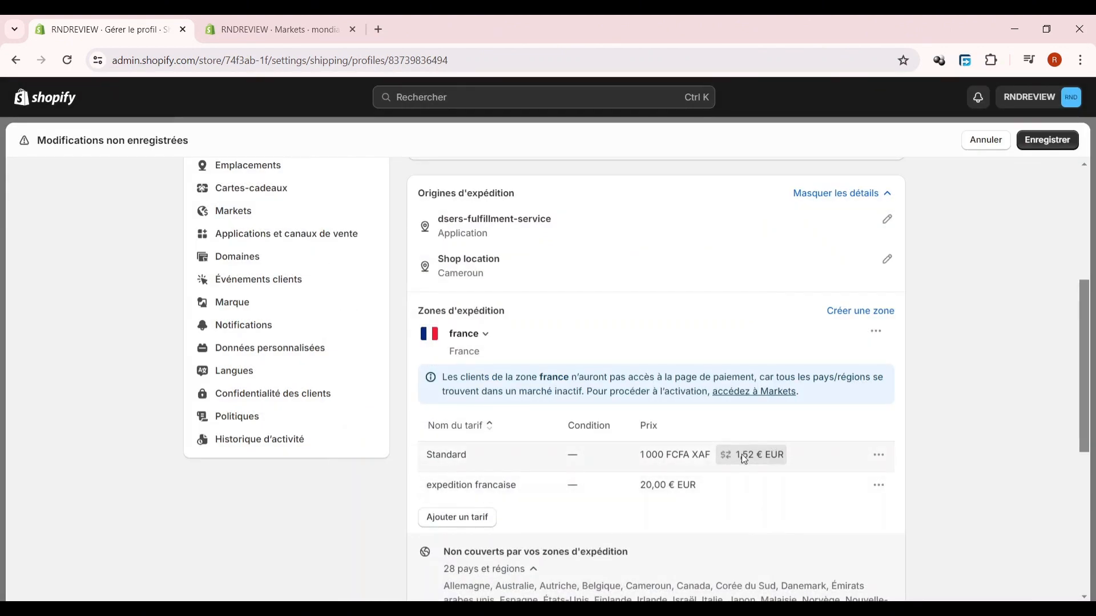
- Rename the Standard rate as "livraison gratuite" and make it free by setting its price to 00
{"action": "left_click", "coordinate": [877, 456]}
{"action": "left_click", "coordinate": [855, 483]}
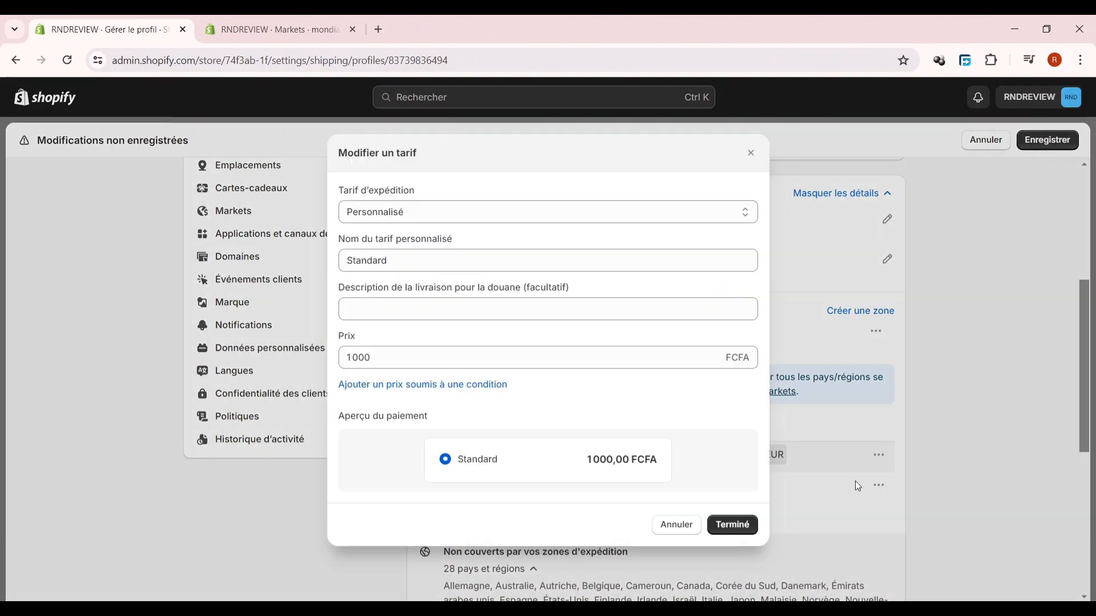
{"action": "double_click", "coordinate": [502, 262]}
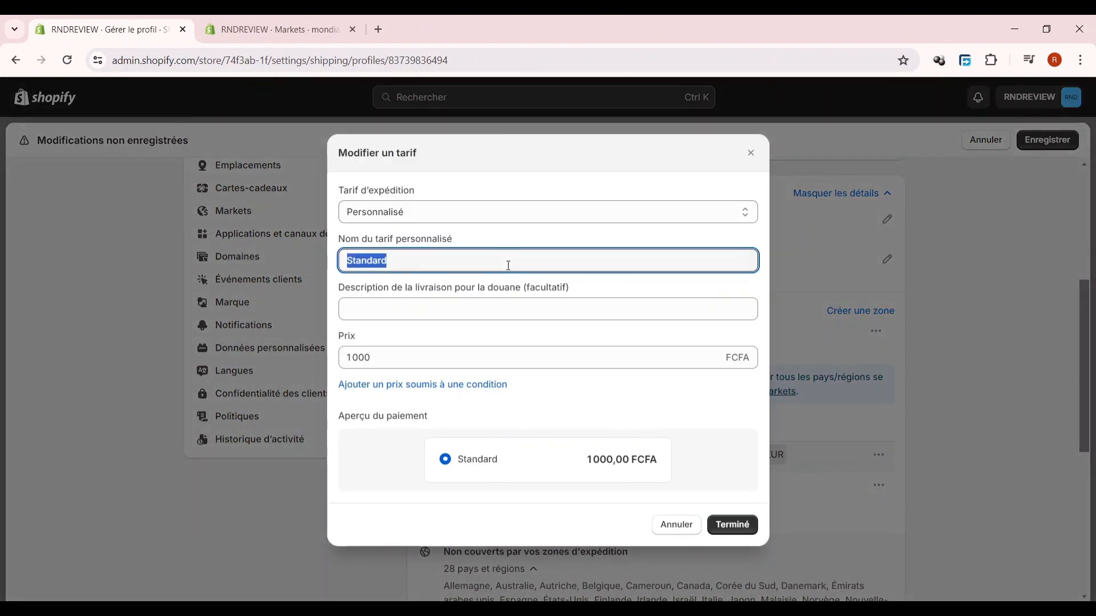
{"action": "type", "text": "livraison gratuite"}
{"action": "double_click", "coordinate": [519, 358]}
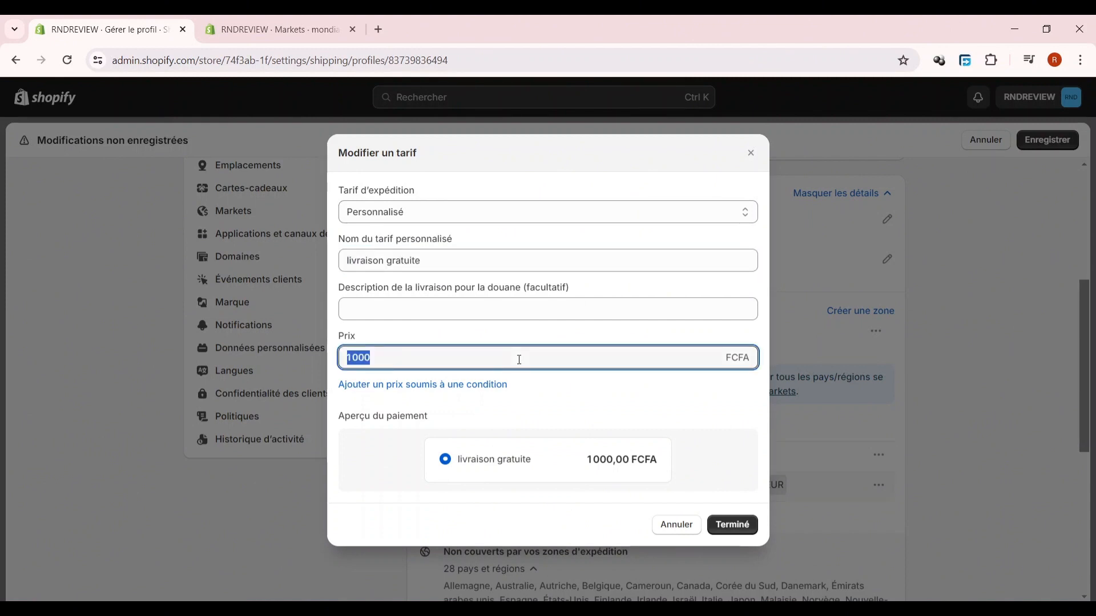
{"action": "type", "text": "00"}
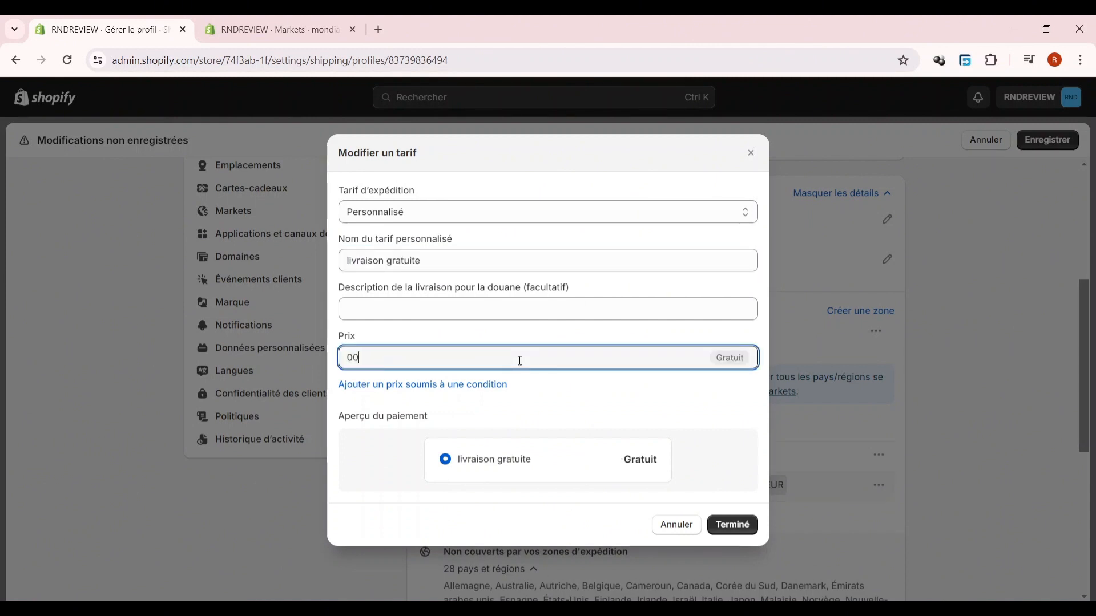
{"action": "left_click", "coordinate": [725, 527]}
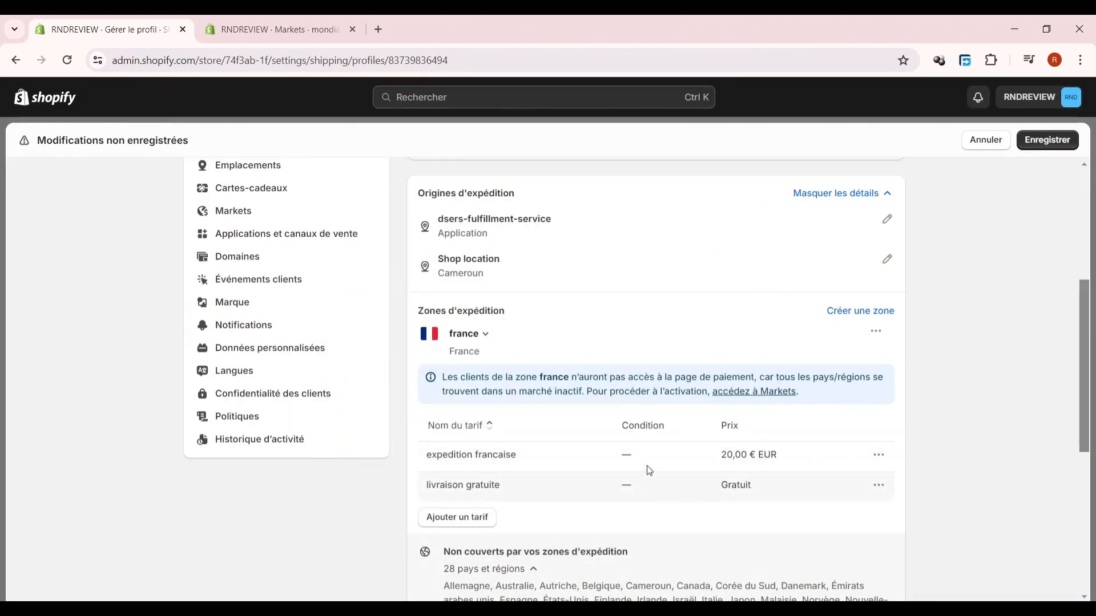
- Start a new shipping zone named "italie" and include Italie from its country list
{"action": "scroll", "coordinate": [649, 470], "scroll_direction": "down", "scroll_amount": 3}
{"action": "scroll", "coordinate": [742, 343], "scroll_direction": "up", "scroll_amount": 1}
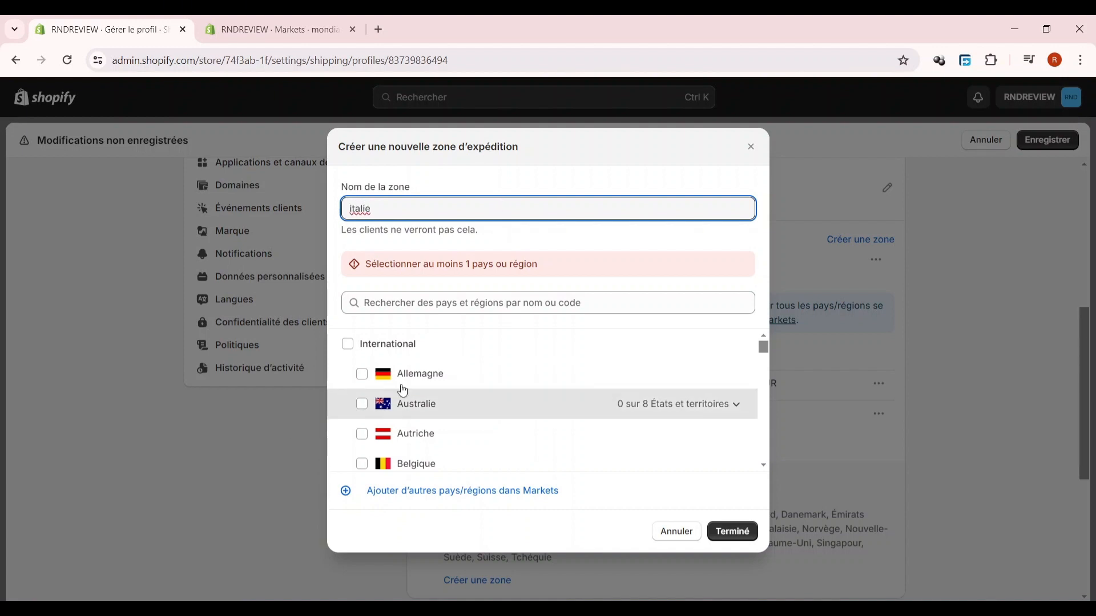
{"action": "left_click", "coordinate": [462, 299]}
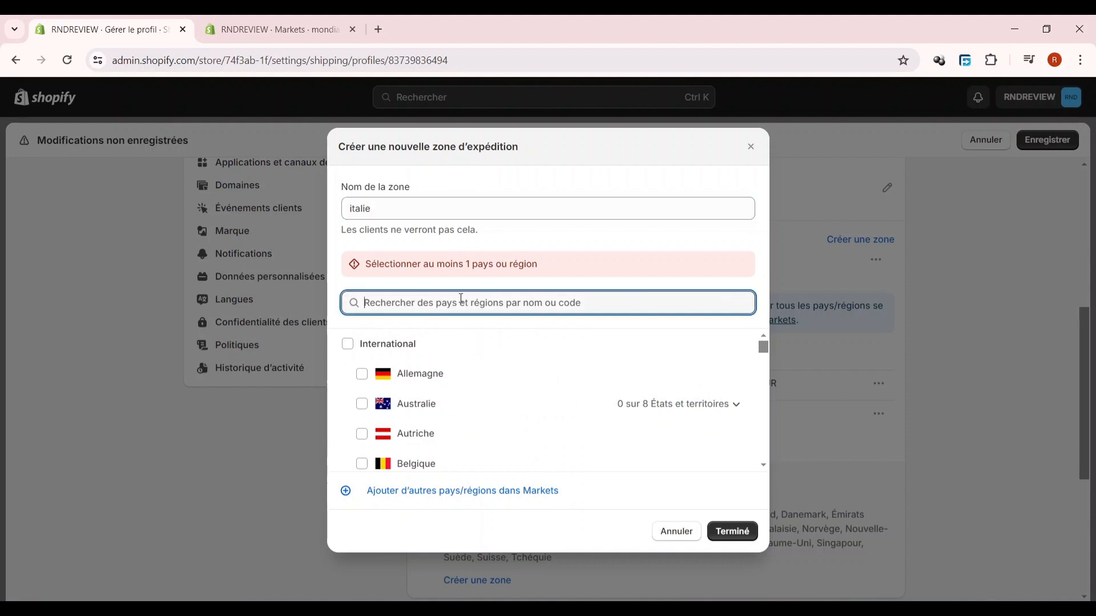
{"action": "type", "text": "ita"}
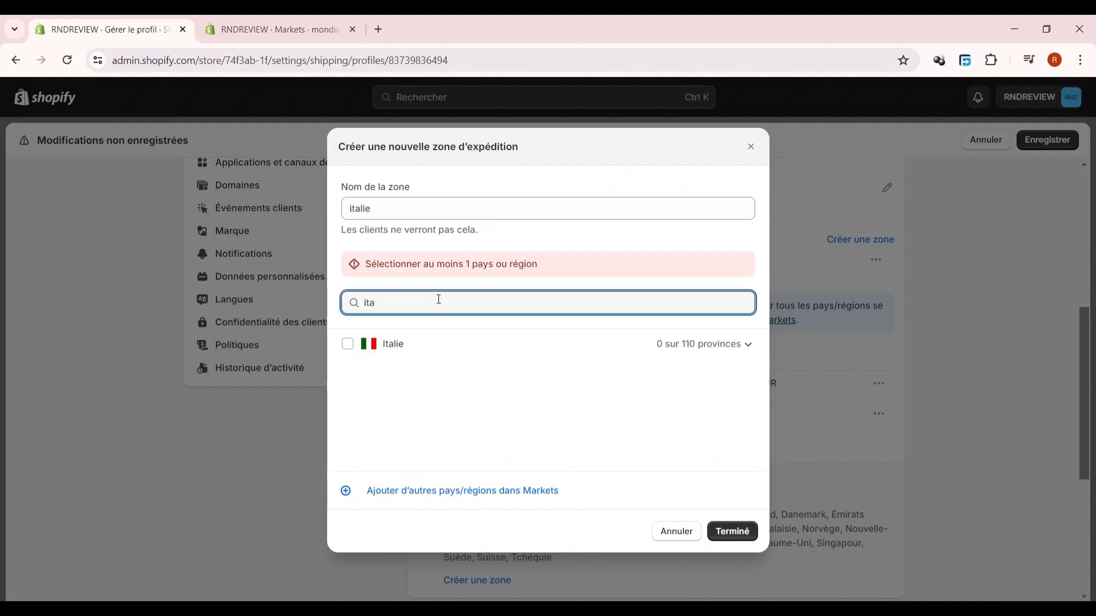
{"action": "type", "text": "li"}
{"action": "left_click", "coordinate": [347, 343]}
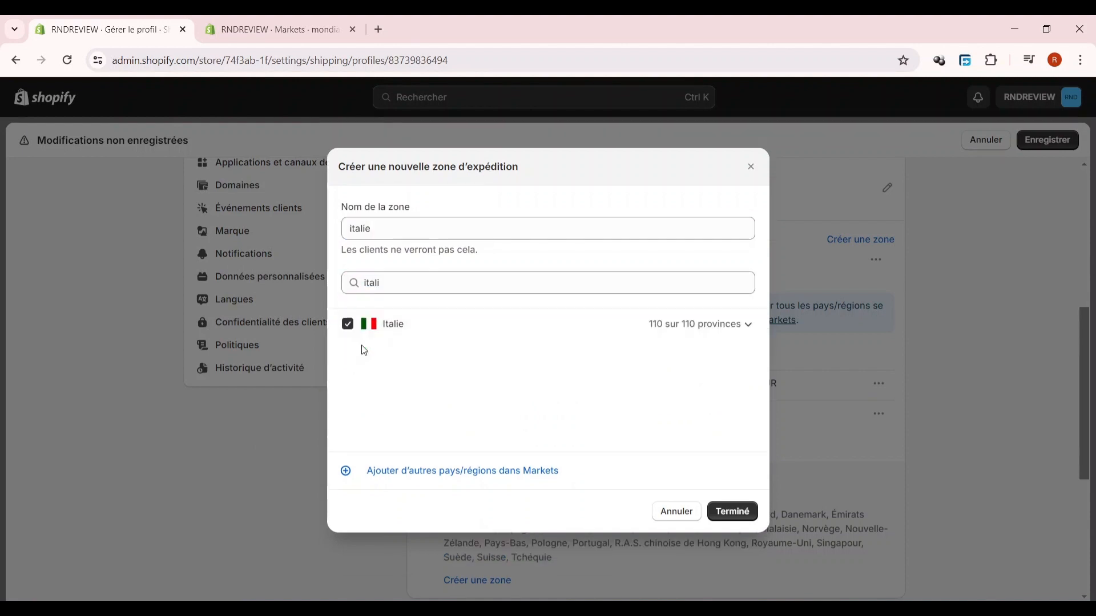
- Exclude the provinces of Bénévent, Bergame and Biella from the italie zone and finish creating it
{"action": "left_click", "coordinate": [747, 326]}
{"action": "scroll", "coordinate": [376, 400], "scroll_direction": "down", "scroll_amount": 4}
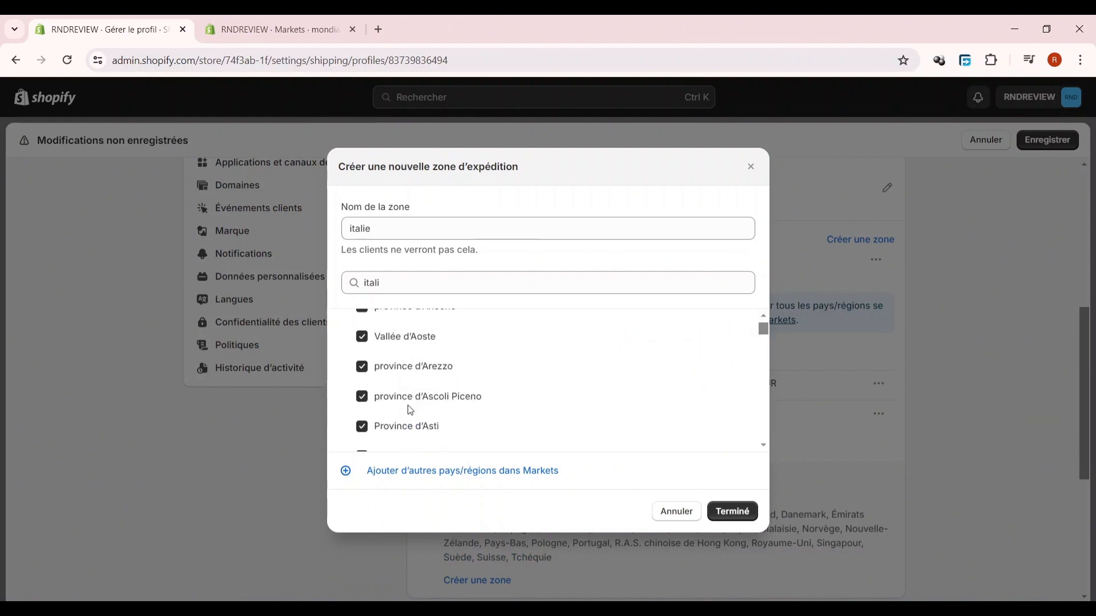
{"action": "scroll", "coordinate": [445, 402], "scroll_direction": "up", "scroll_amount": 4}
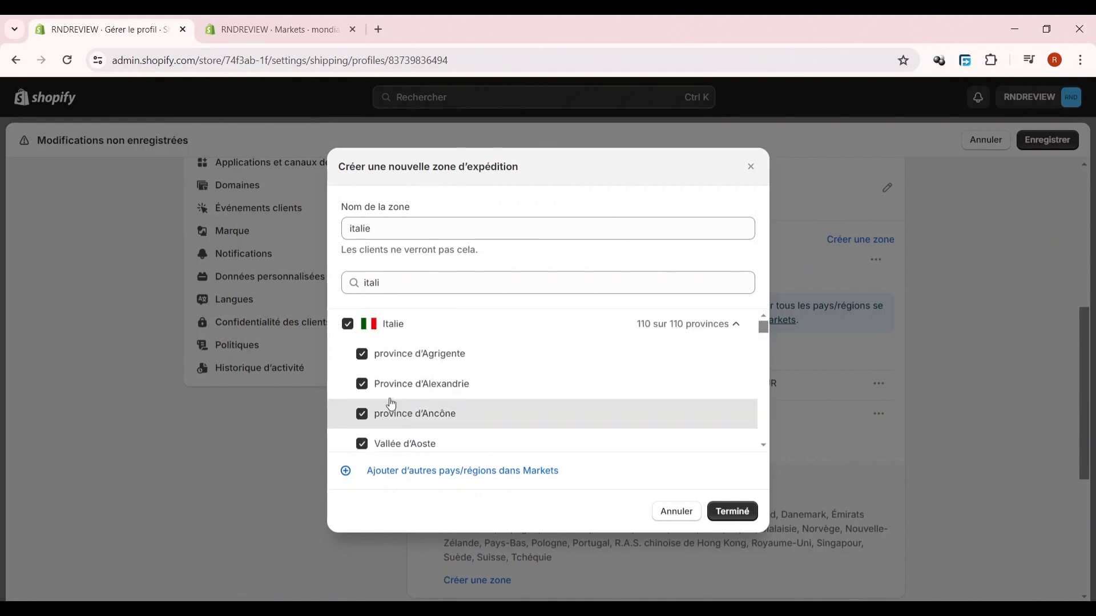
{"action": "scroll", "coordinate": [434, 408], "scroll_direction": "down", "scroll_amount": 5}
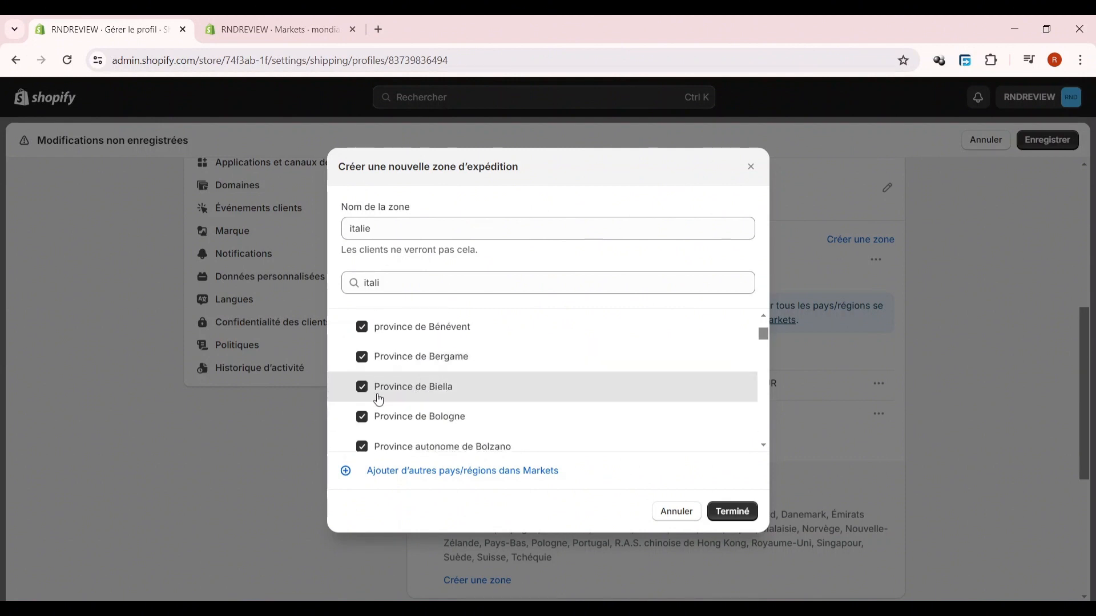
{"action": "left_click", "coordinate": [362, 387]}
{"action": "left_click", "coordinate": [362, 357]}
{"action": "left_click", "coordinate": [362, 326]}
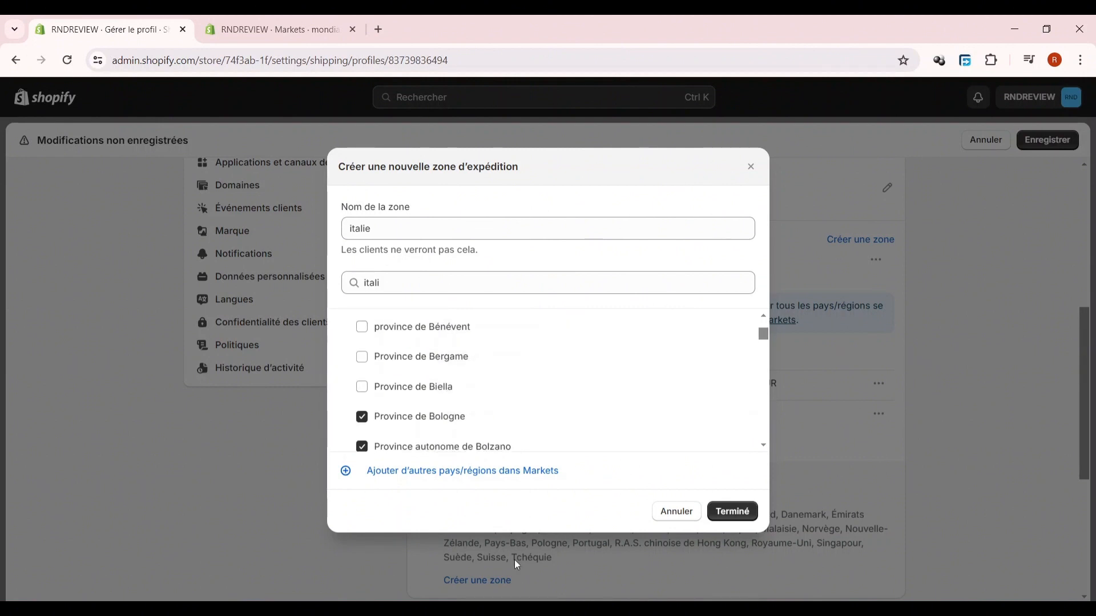
{"action": "left_click", "coordinate": [741, 520]}
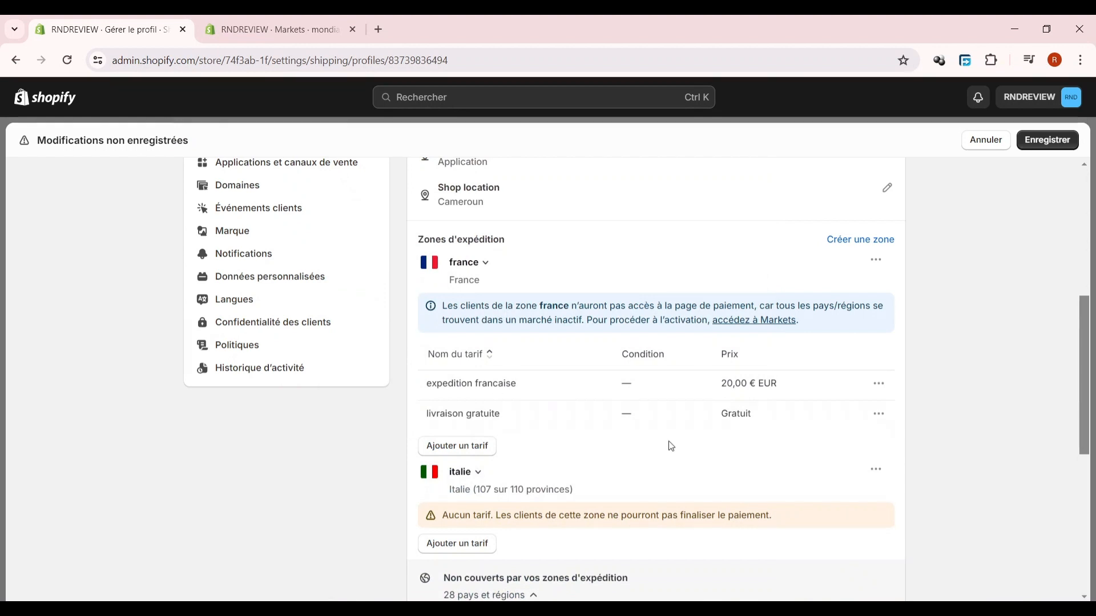
{"action": "scroll", "coordinate": [391, 394], "scroll_direction": "down", "scroll_amount": 3}
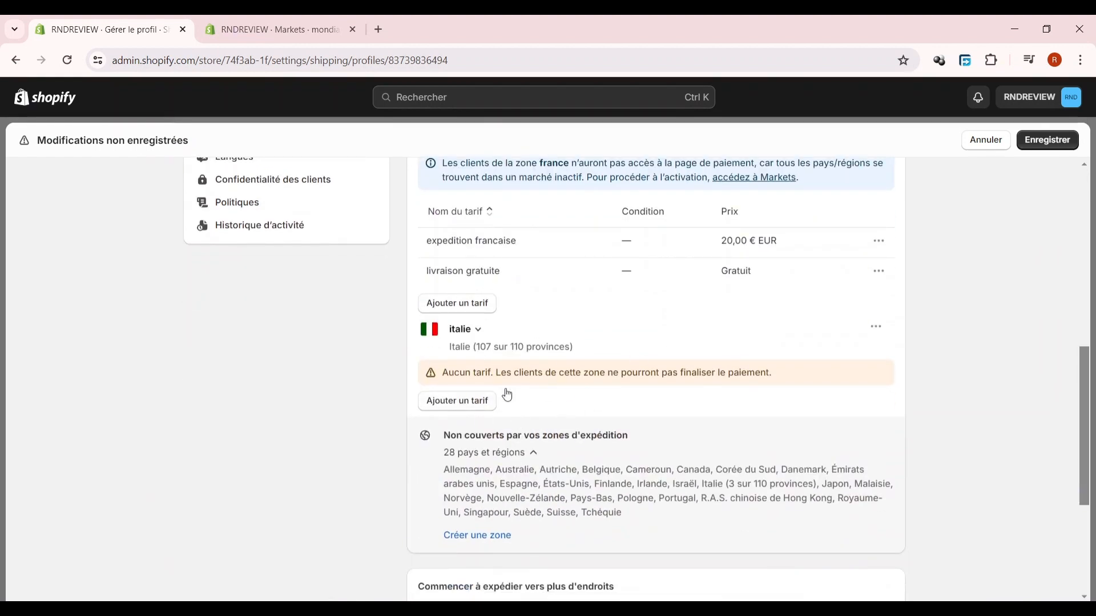
- Start a custom flat shipping rate for the italie zone and name it "livraison en italie"
{"action": "left_click", "coordinate": [473, 409]}
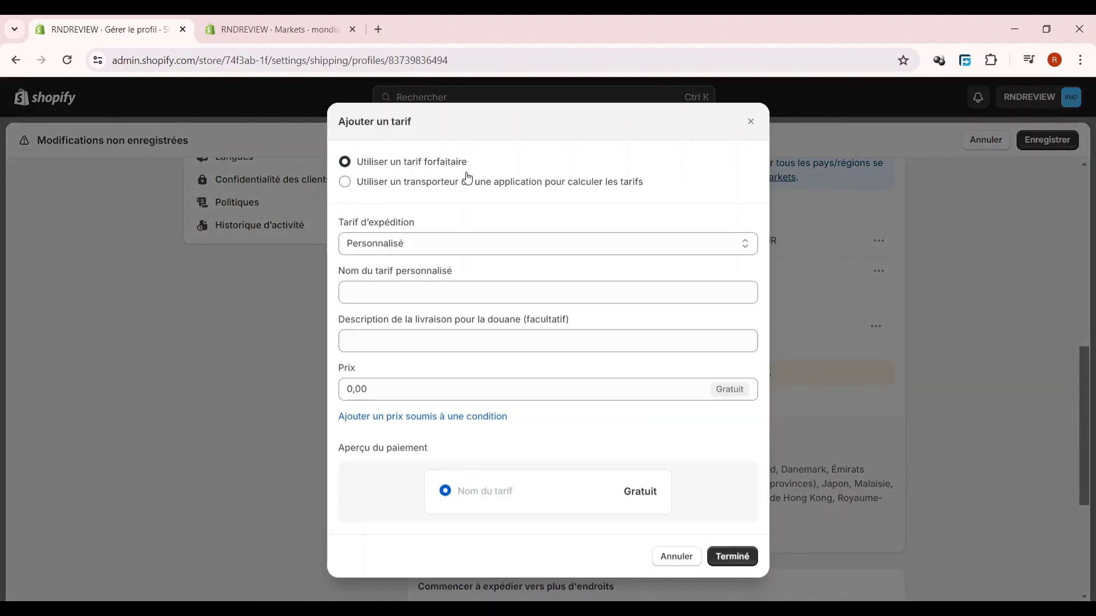
{"action": "left_click", "coordinate": [394, 183]}
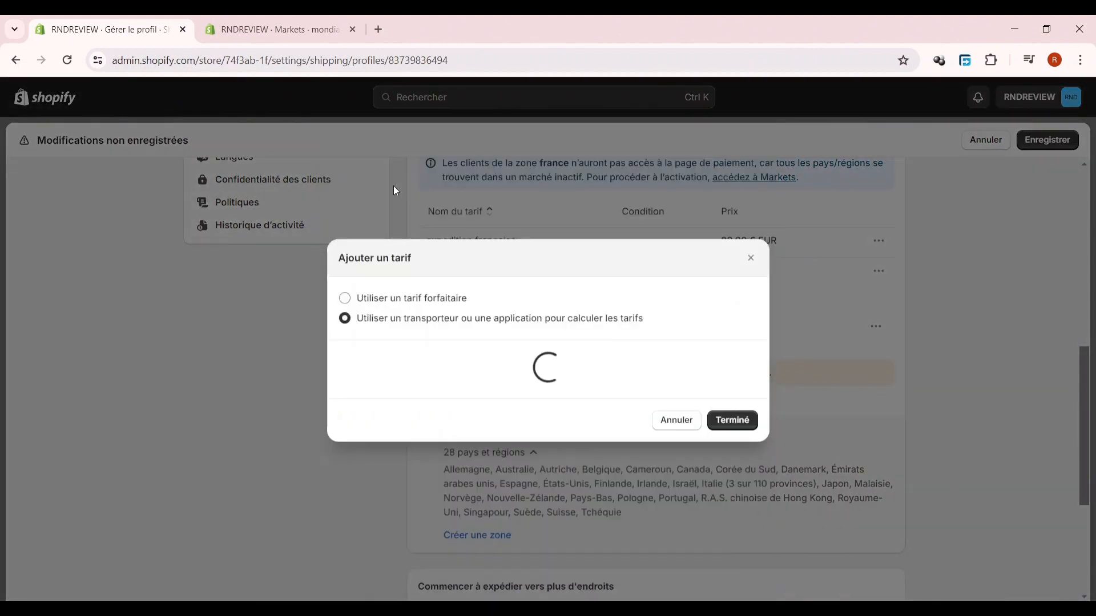
{"action": "left_click", "coordinate": [353, 299]}
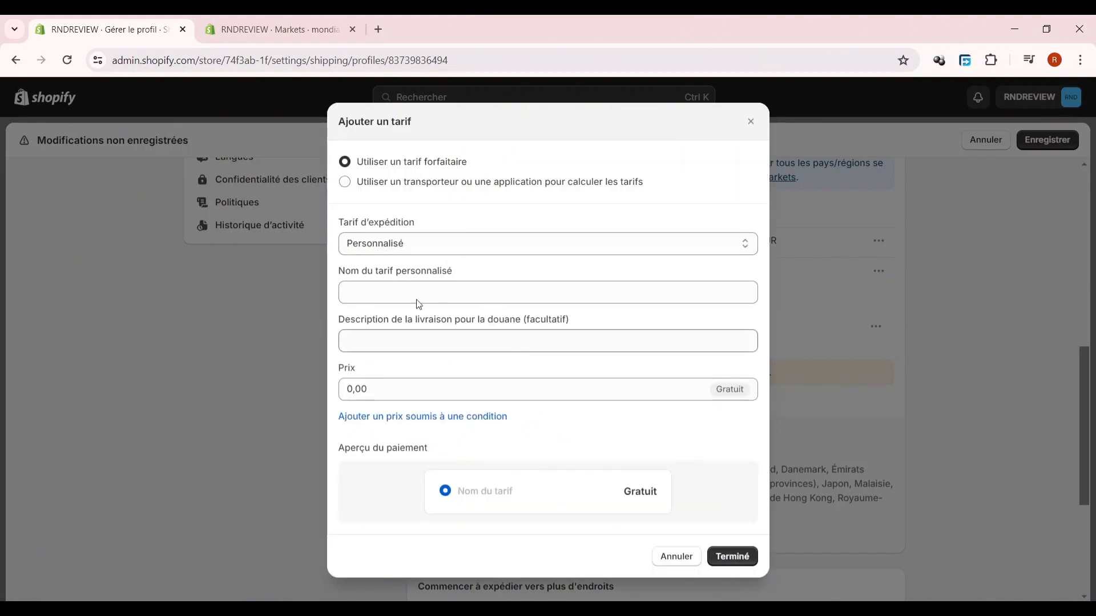
{"action": "left_click", "coordinate": [442, 249]}
{"action": "left_click", "coordinate": [444, 258]}
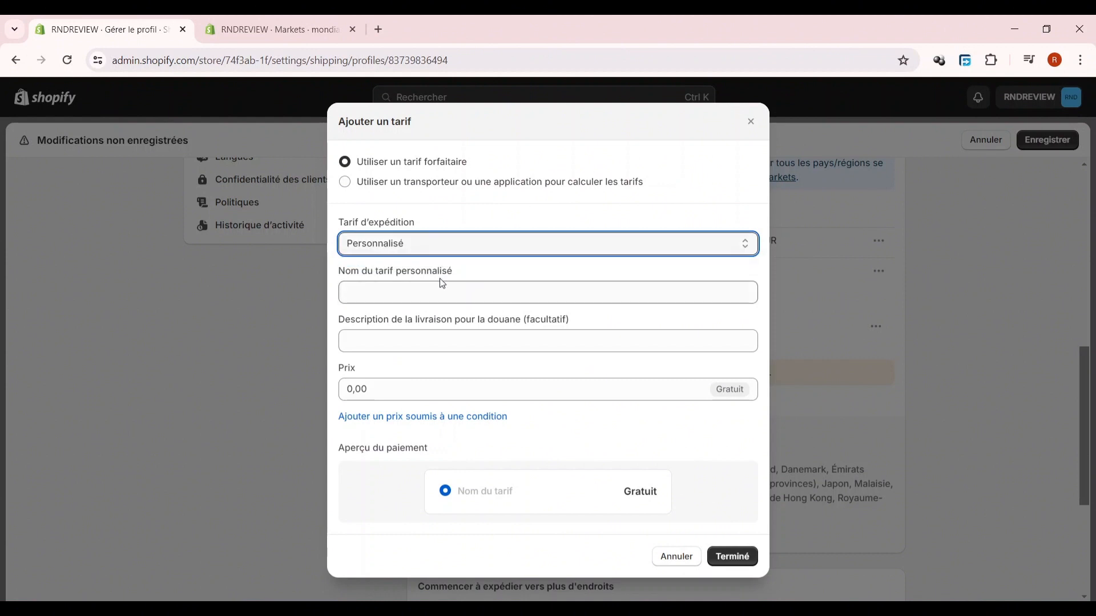
{"action": "left_click", "coordinate": [444, 286]}
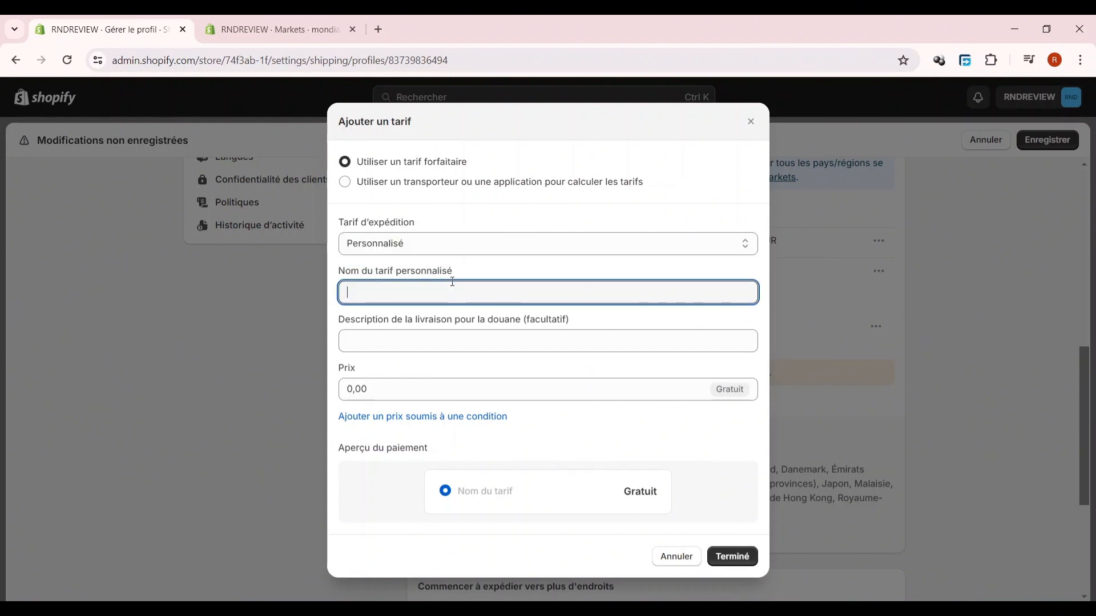
{"action": "type", "text": "livraison en italie"}
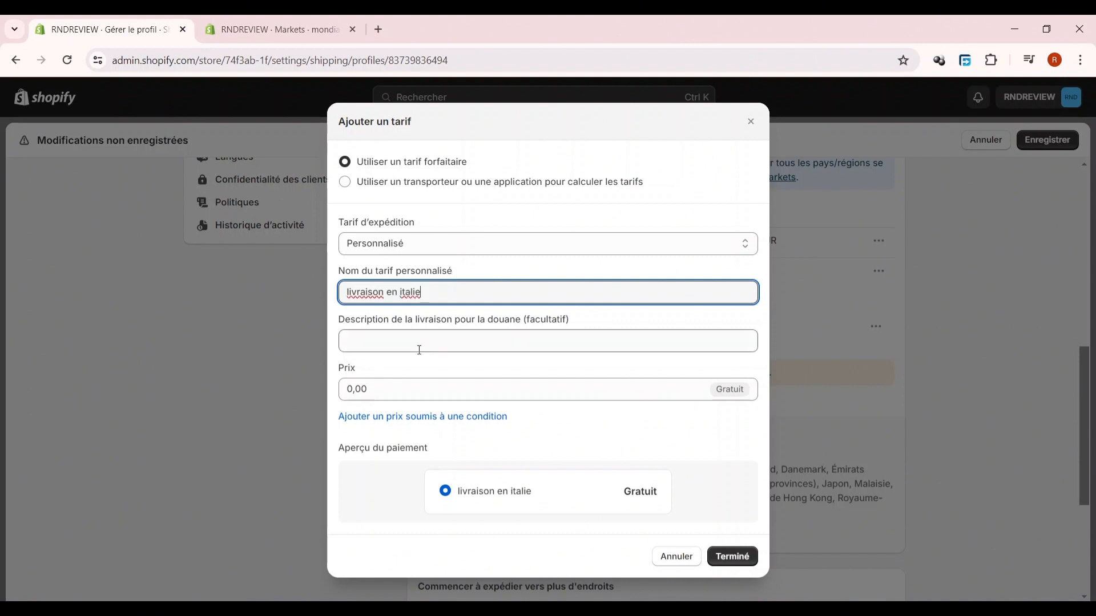
- Set the price of the "livraison en italie" rate to 15 € and finish adding it
{"action": "left_click", "coordinate": [439, 382]}
{"action": "type", "text": "4"}
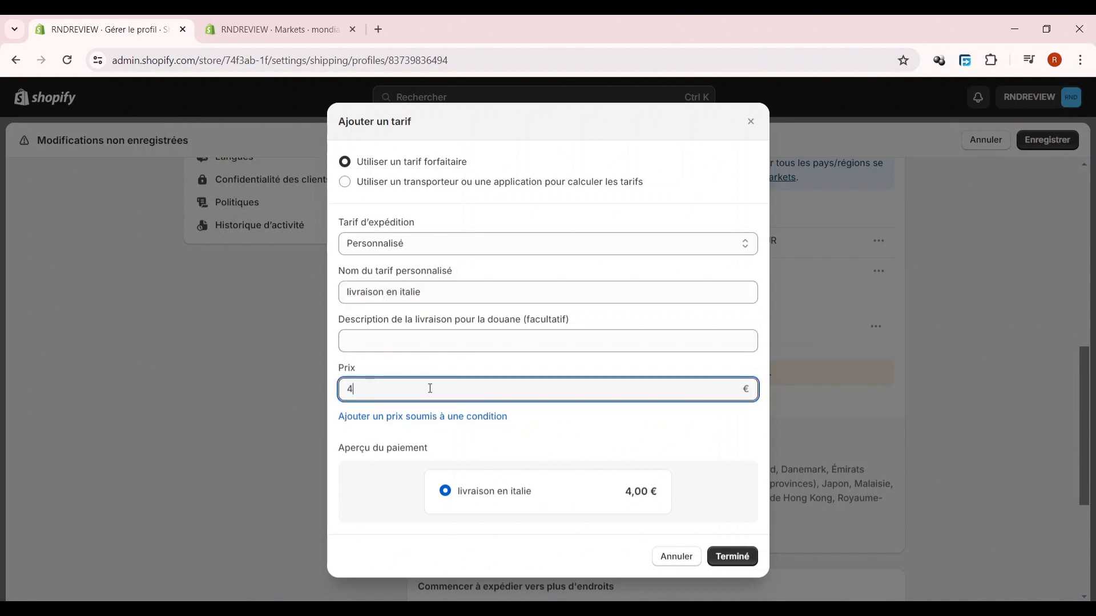
{"action": "key", "text": "BackSpace"}
{"action": "type", "text": "15"}
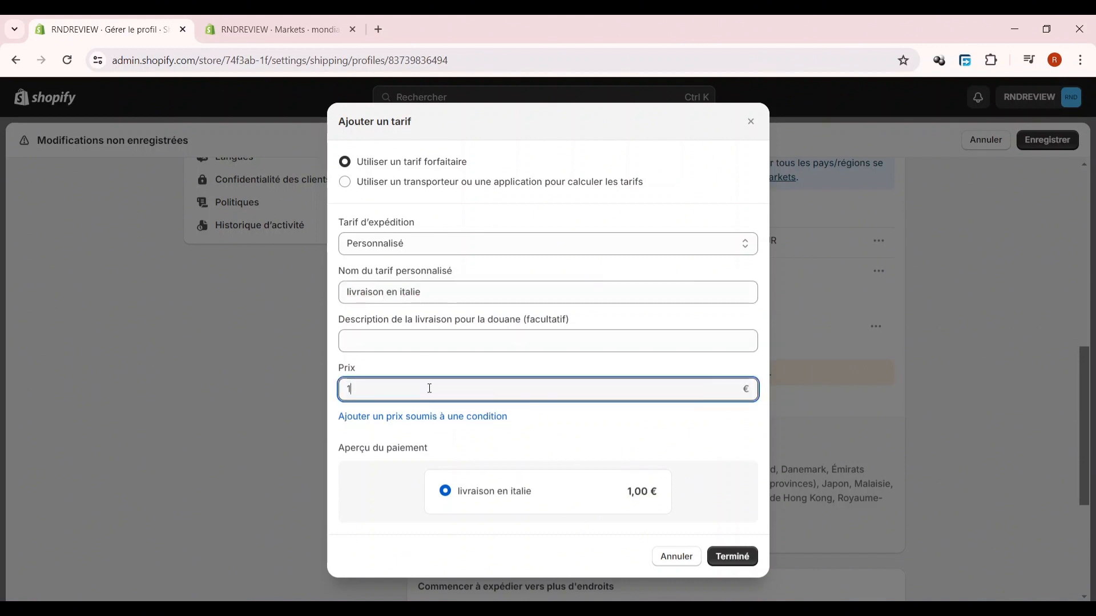
{"action": "left_click", "coordinate": [742, 557]}
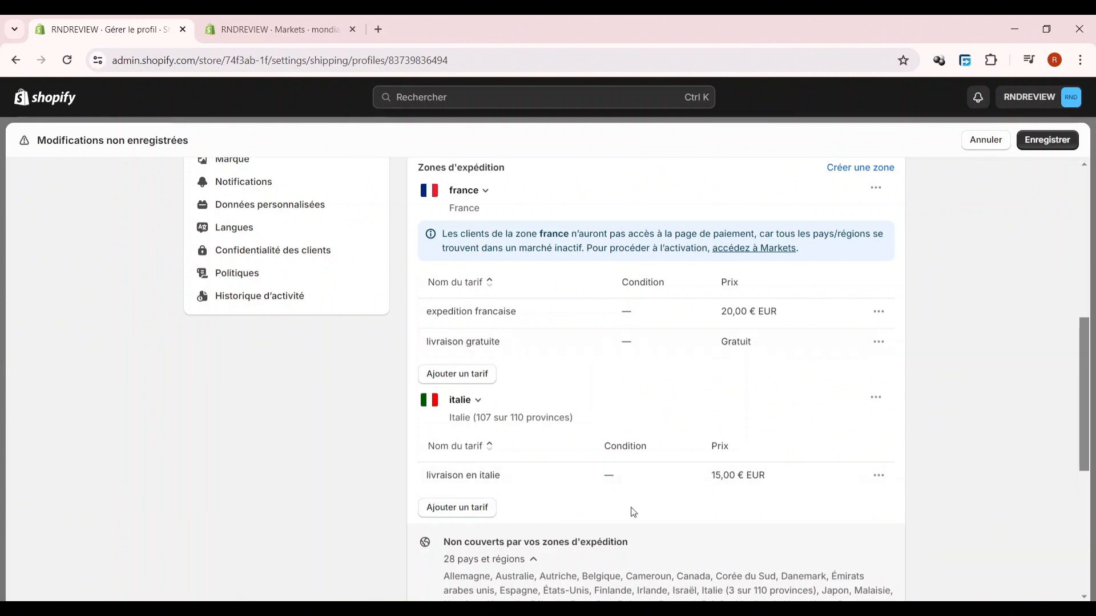
- Start a new shipping zone in the general profile and include all countries of the International market
{"action": "scroll", "coordinate": [579, 516], "scroll_direction": "up", "scroll_amount": 3}
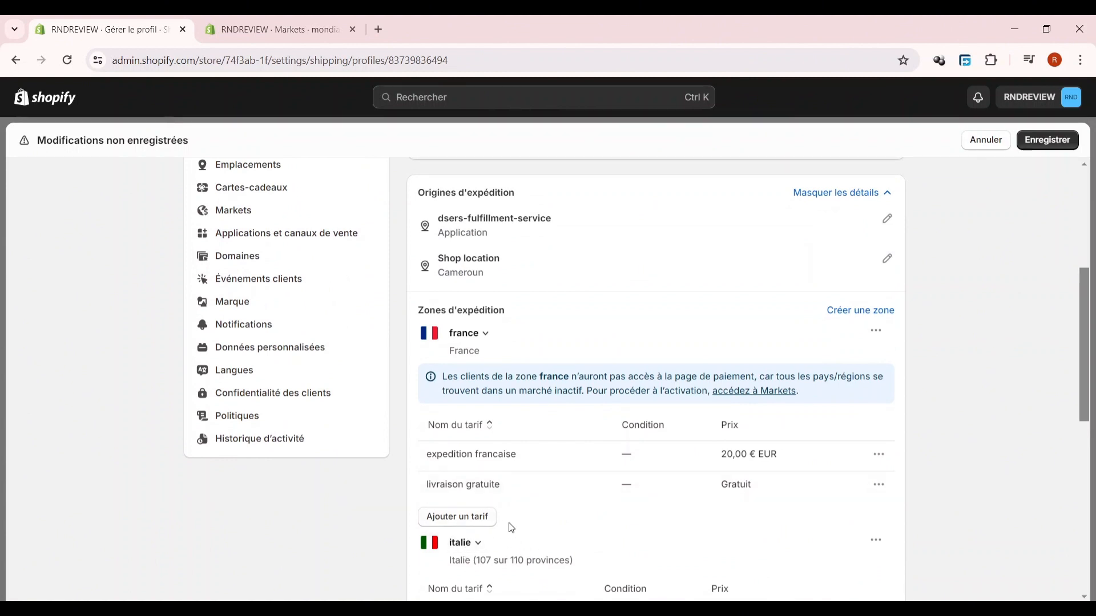
{"action": "scroll", "coordinate": [521, 506], "scroll_direction": "down", "scroll_amount": 5}
{"action": "scroll", "coordinate": [524, 501], "scroll_direction": "up", "scroll_amount": 5}
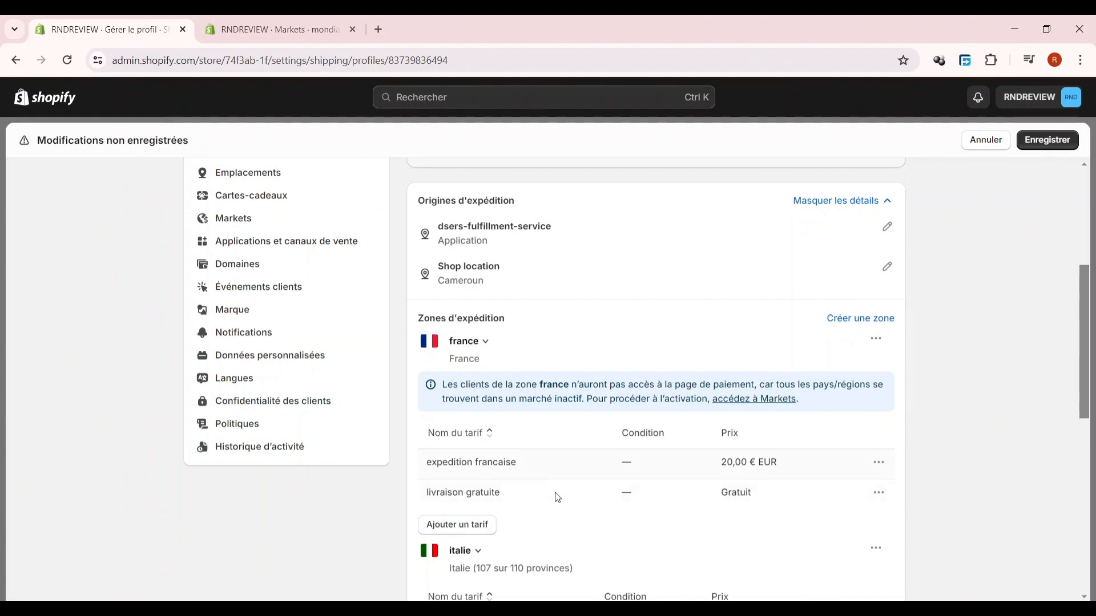
{"action": "scroll", "coordinate": [558, 497], "scroll_direction": "down", "scroll_amount": 1}
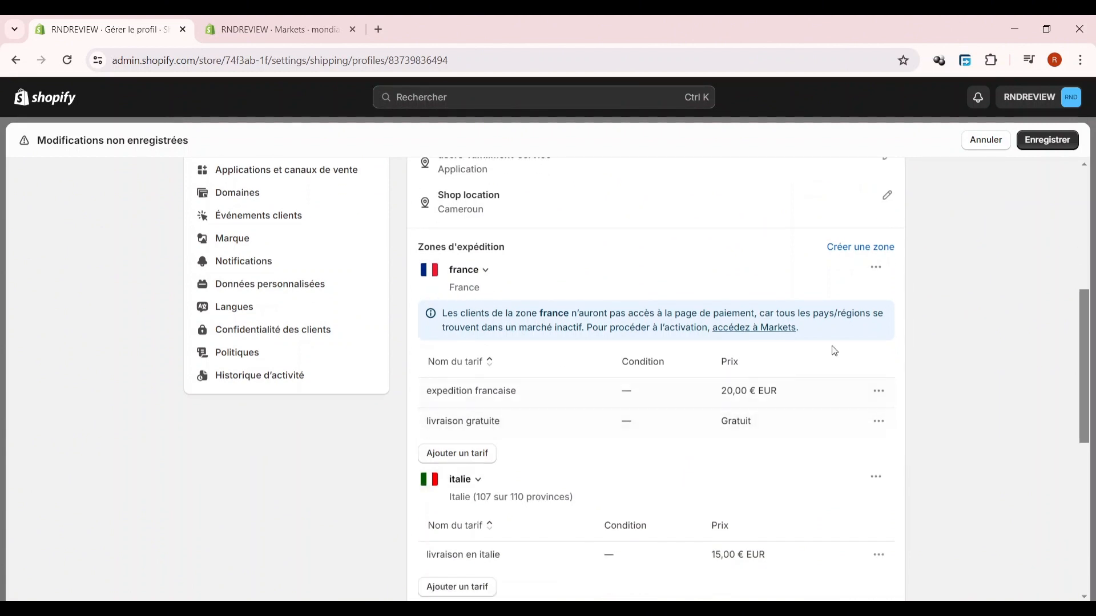
{"action": "left_click", "coordinate": [869, 249]}
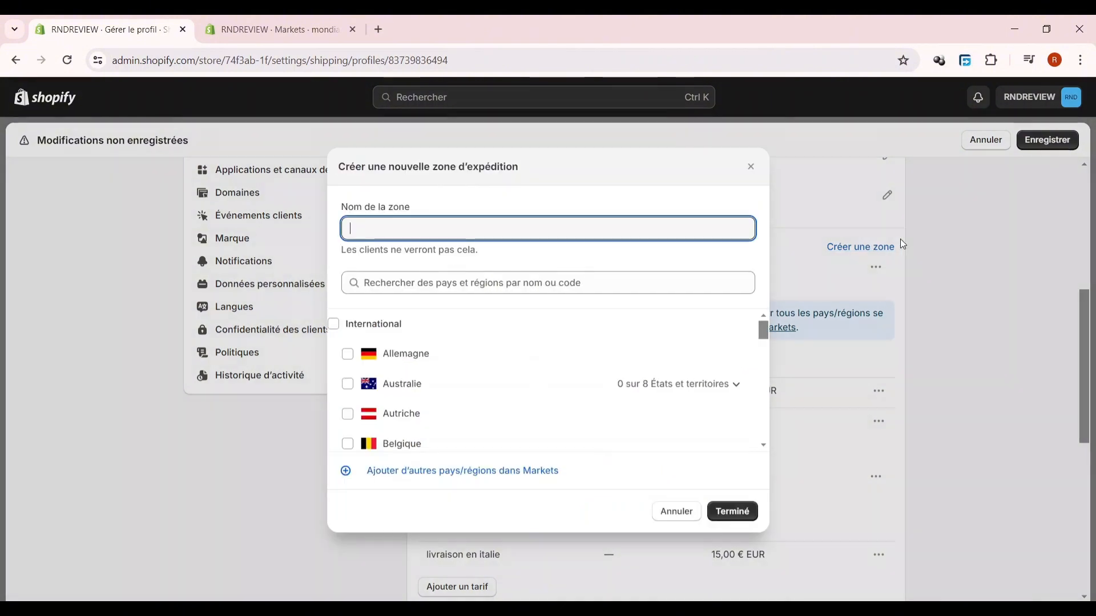
{"action": "left_click", "coordinate": [443, 294]}
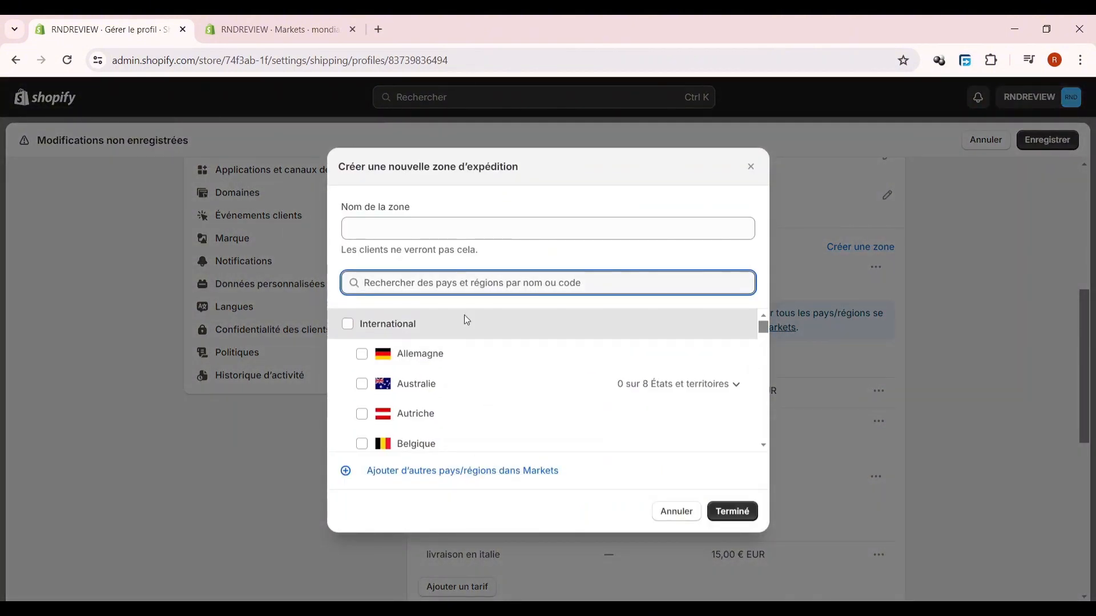
{"action": "left_click", "coordinate": [348, 324]}
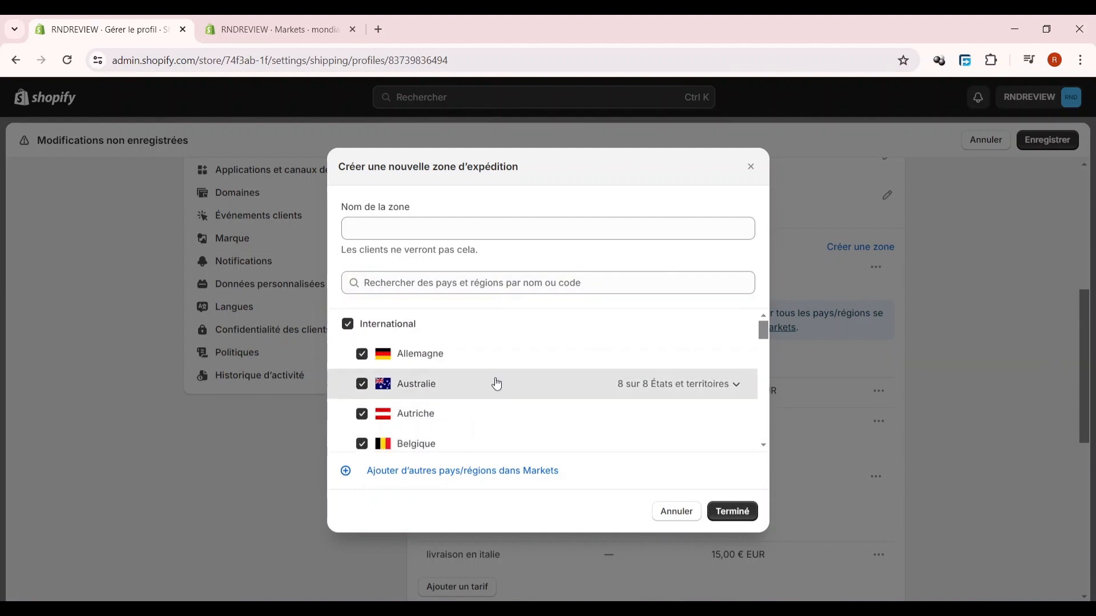
- Name the new shipping zone "international" and finish creating it
{"action": "scroll", "coordinate": [456, 395], "scroll_direction": "down", "scroll_amount": 1}
{"action": "scroll", "coordinate": [456, 395], "scroll_direction": "down", "scroll_amount": 1}
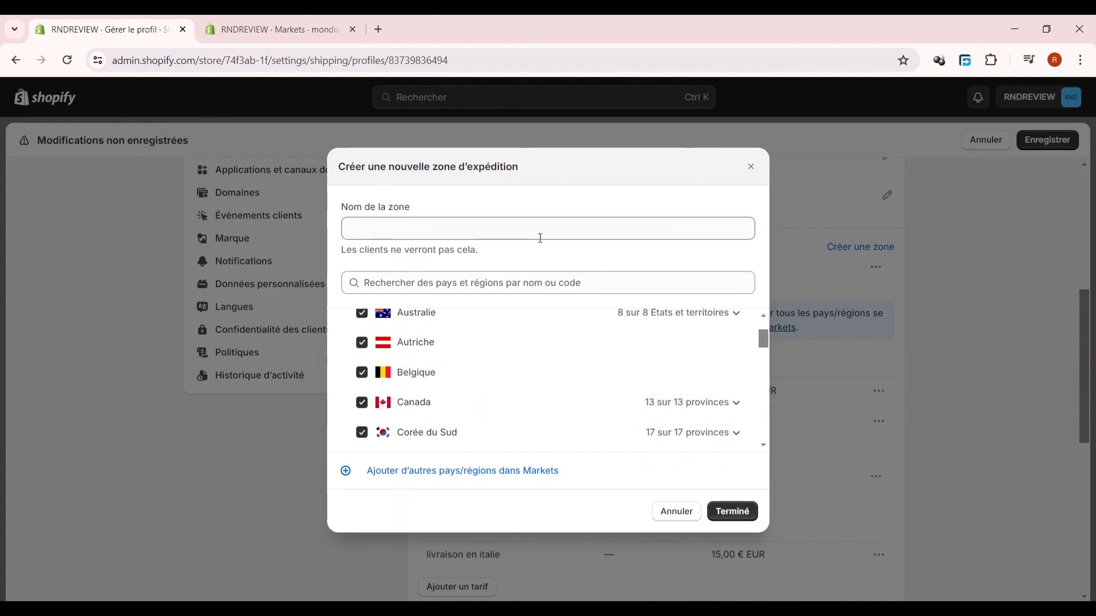
{"action": "left_click", "coordinate": [462, 225]}
{"action": "type", "text": "international"}
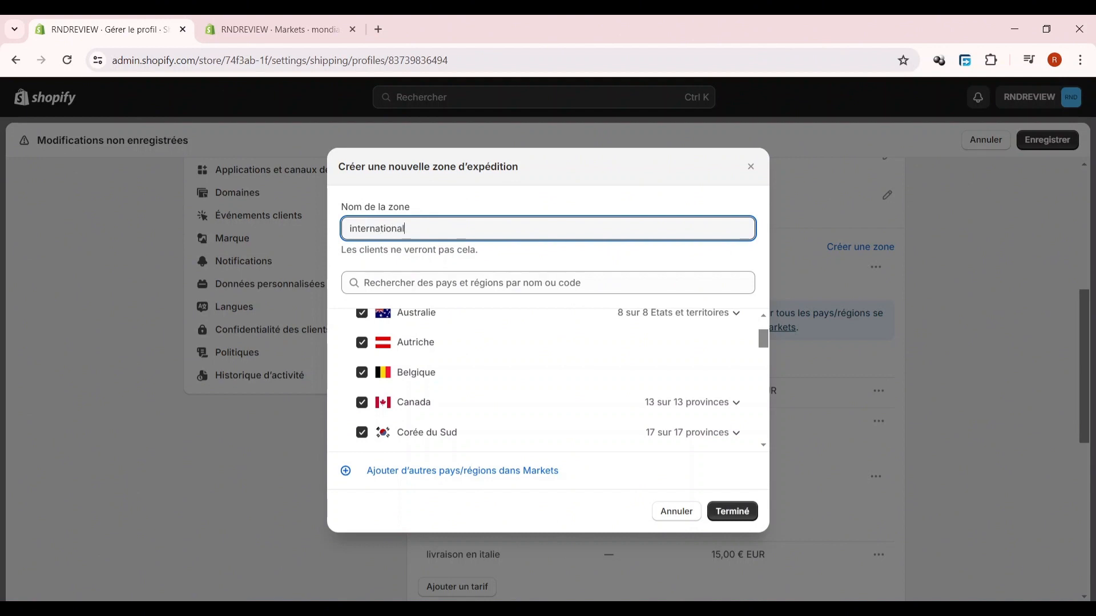
{"action": "left_click", "coordinate": [732, 514]}
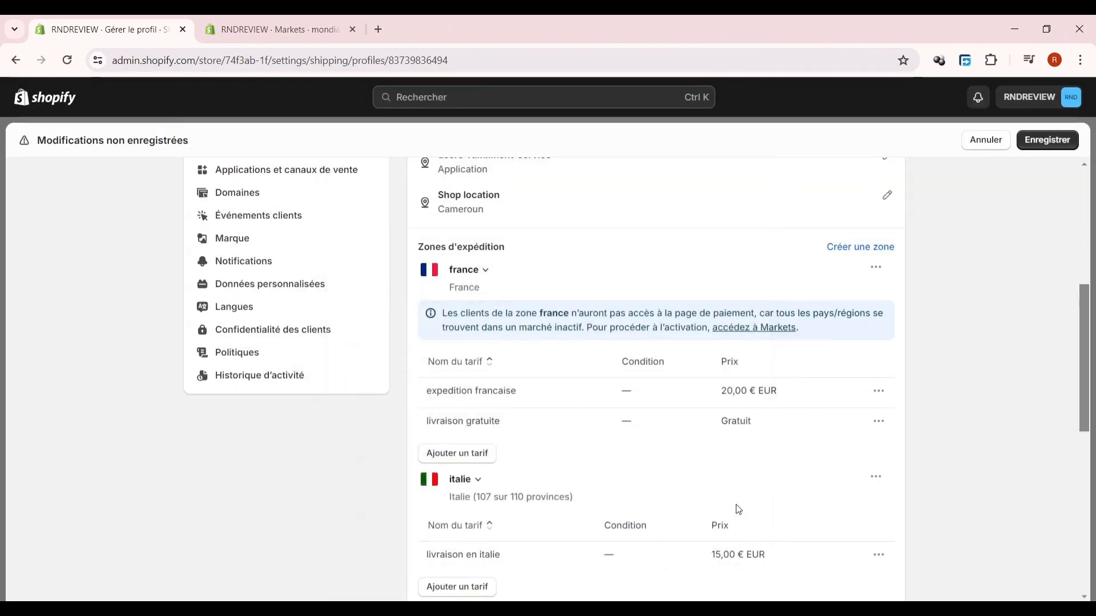
{"action": "scroll", "coordinate": [627, 482], "scroll_direction": "down", "scroll_amount": 2}
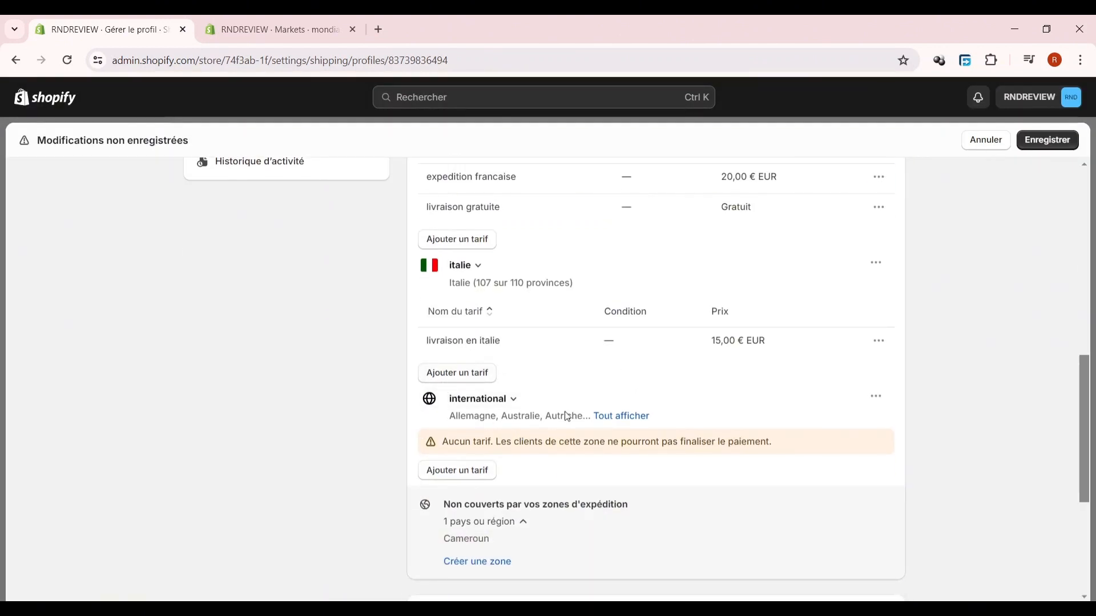
{"action": "left_click", "coordinate": [487, 377]}
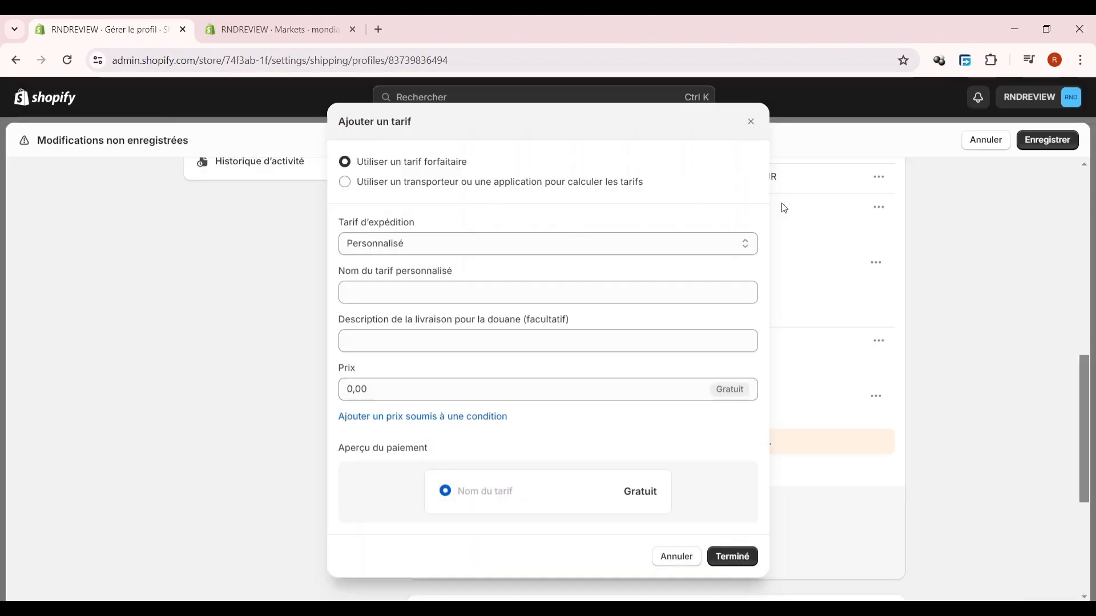
{"action": "left_click", "coordinate": [782, 206]}
{"action": "scroll", "coordinate": [700, 443], "scroll_direction": "up", "scroll_amount": 6}
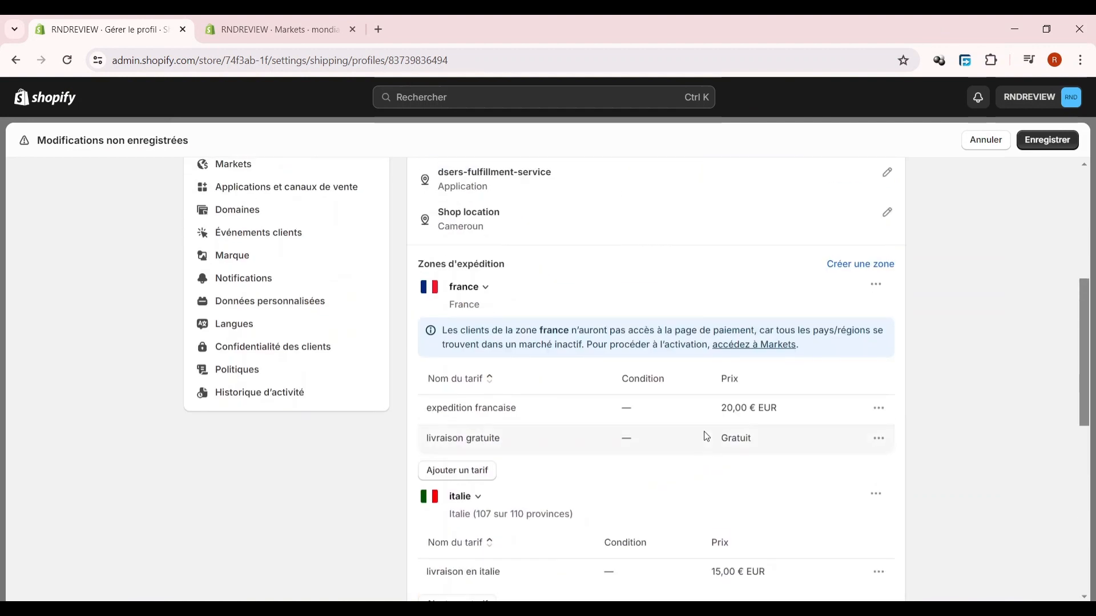
- Save the general profile's shipping changes and return to the shipping and delivery settings
{"action": "scroll", "coordinate": [704, 384], "scroll_direction": "down", "scroll_amount": 10}
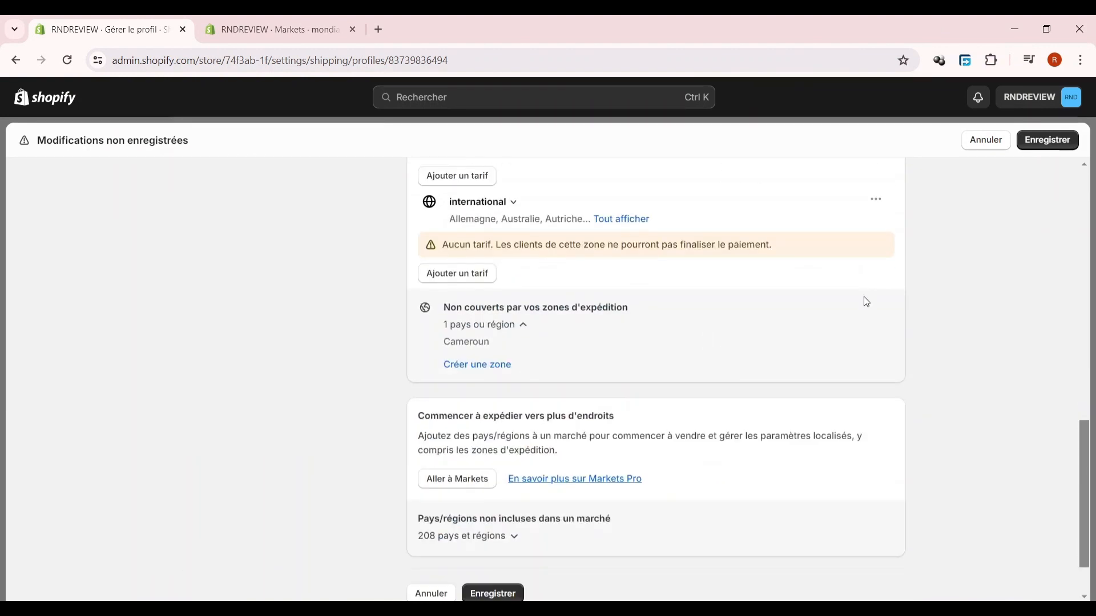
{"action": "left_click", "coordinate": [1065, 141]}
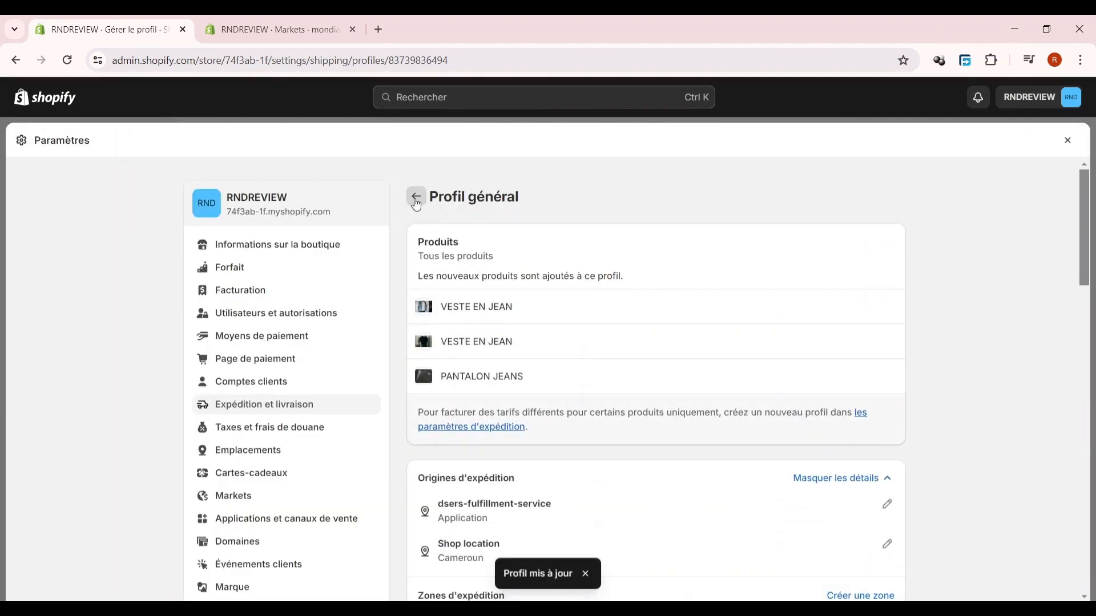
{"action": "left_click", "coordinate": [415, 208]}
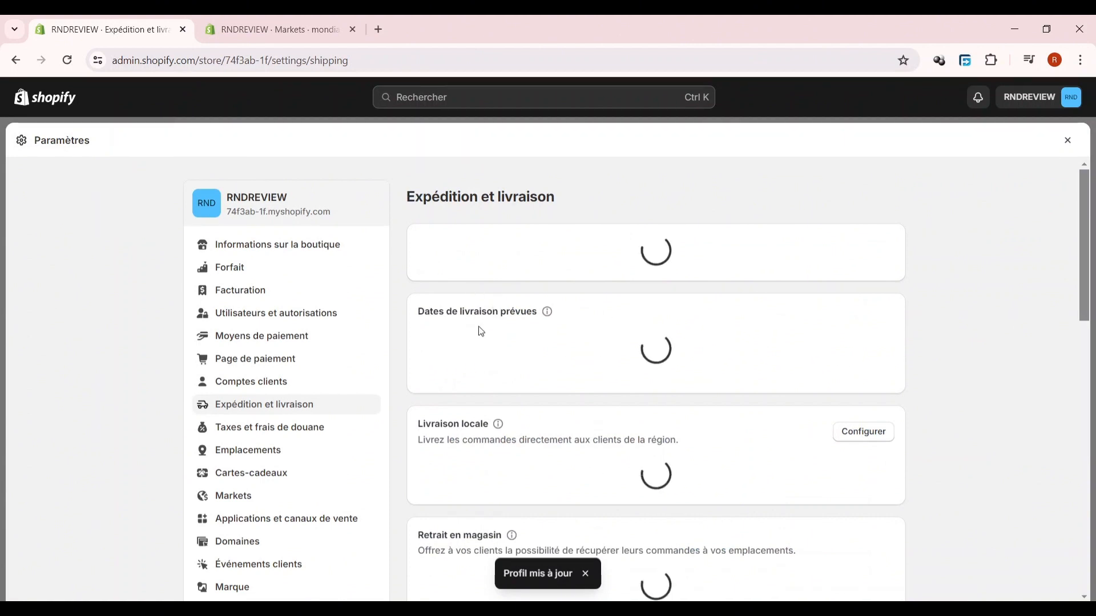
- Look through the expected delivery date options and open the local delivery configuration
{"action": "scroll", "coordinate": [537, 371], "scroll_direction": "down", "scroll_amount": 3}
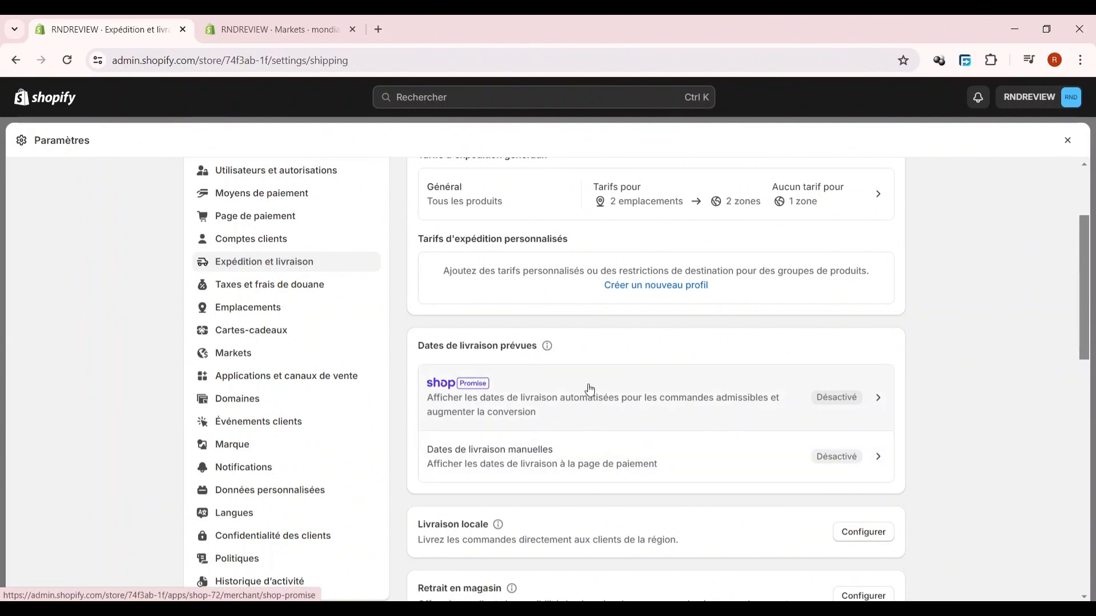
{"action": "scroll", "coordinate": [590, 390], "scroll_direction": "down", "scroll_amount": 1}
{"action": "scroll", "coordinate": [590, 390], "scroll_direction": "down", "scroll_amount": 2}
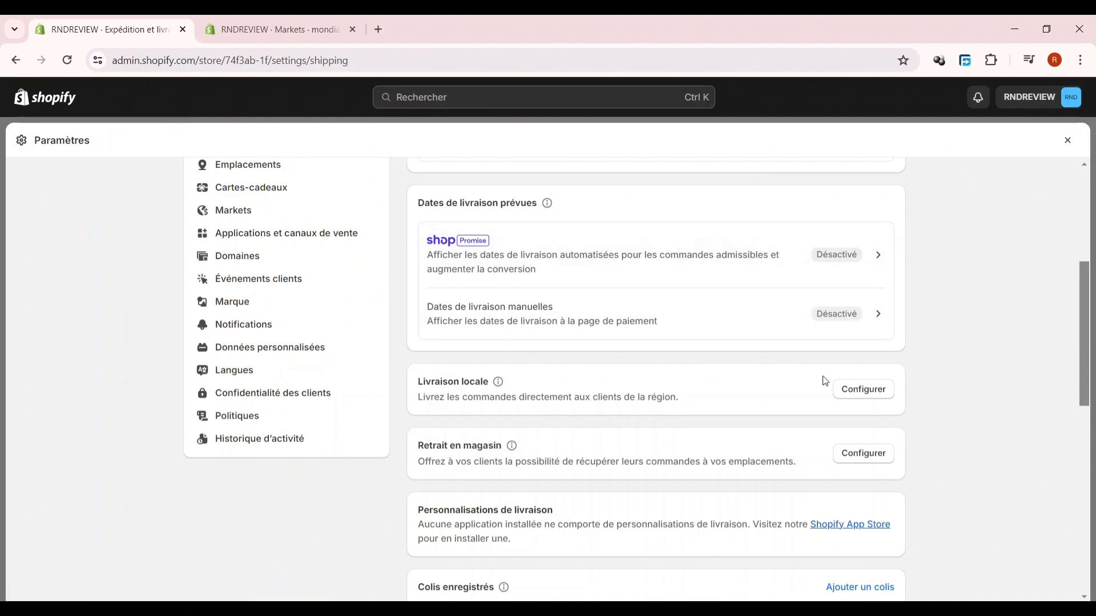
{"action": "left_click", "coordinate": [866, 391]}
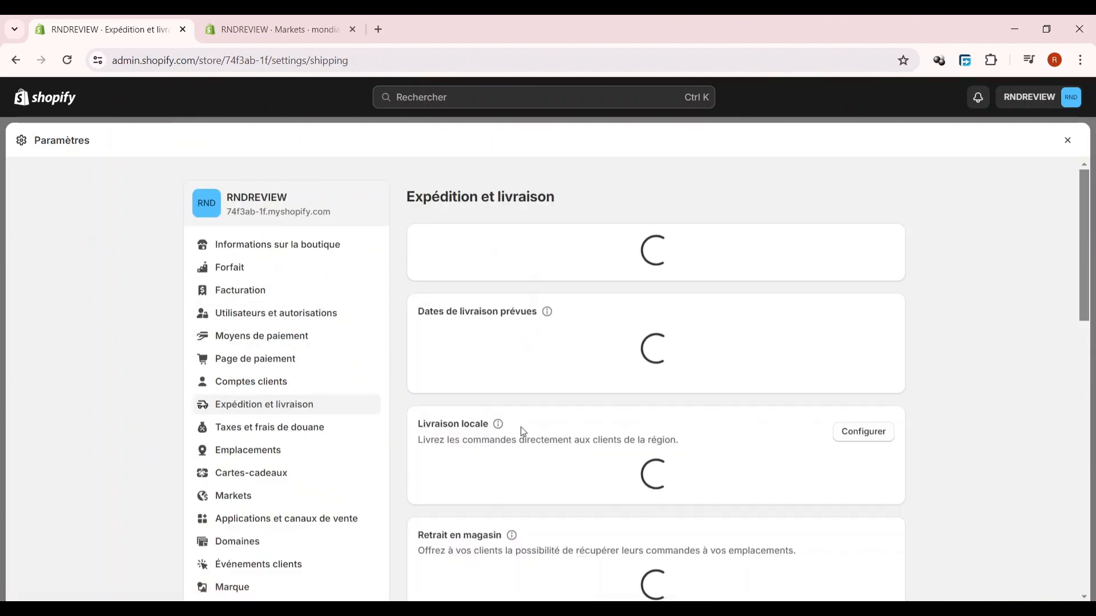
- Examine the store pickup, delivery customization, saved package, third-party rate, packing slip and custom fulfillment sections of the shipping settings
{"action": "scroll", "coordinate": [518, 430], "scroll_direction": "down", "scroll_amount": 2}
{"action": "scroll", "coordinate": [635, 381], "scroll_direction": "down", "scroll_amount": 3}
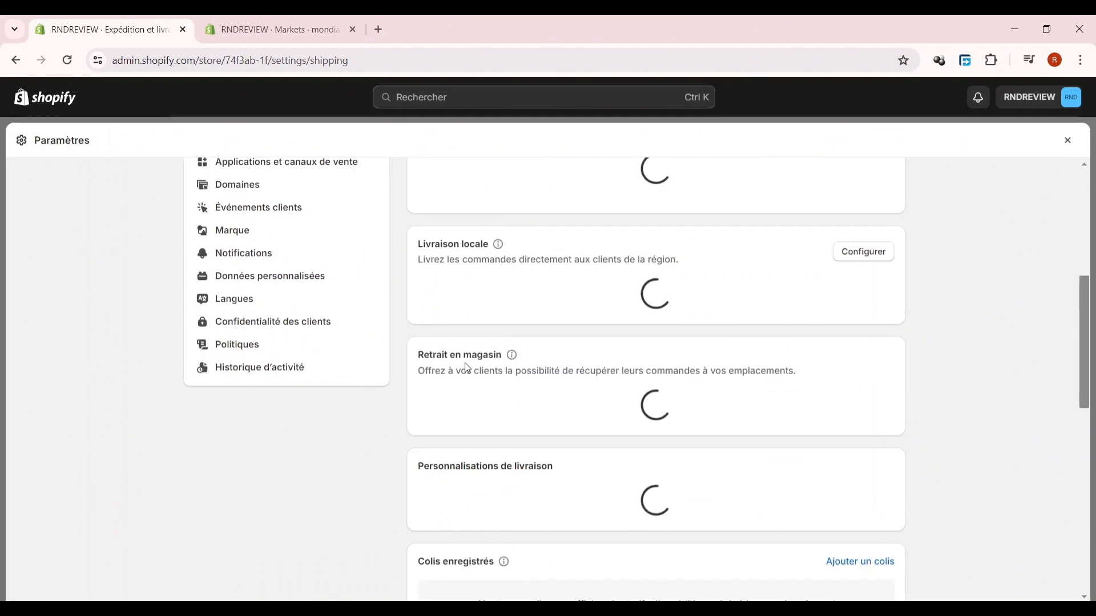
{"action": "scroll", "coordinate": [611, 433], "scroll_direction": "down", "scroll_amount": 1}
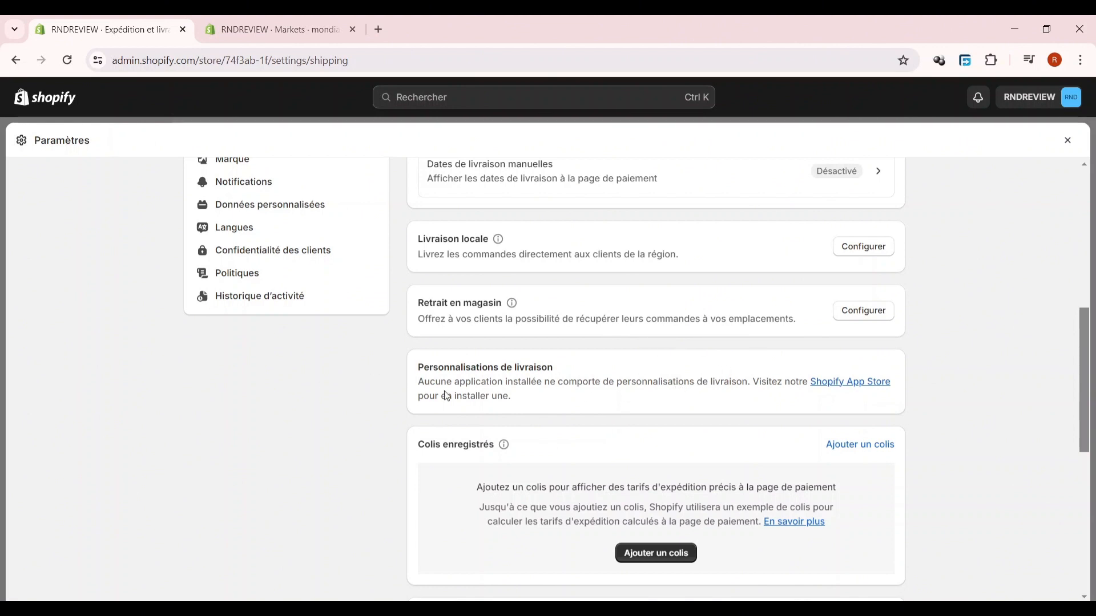
{"action": "scroll", "coordinate": [659, 477], "scroll_direction": "down", "scroll_amount": 4}
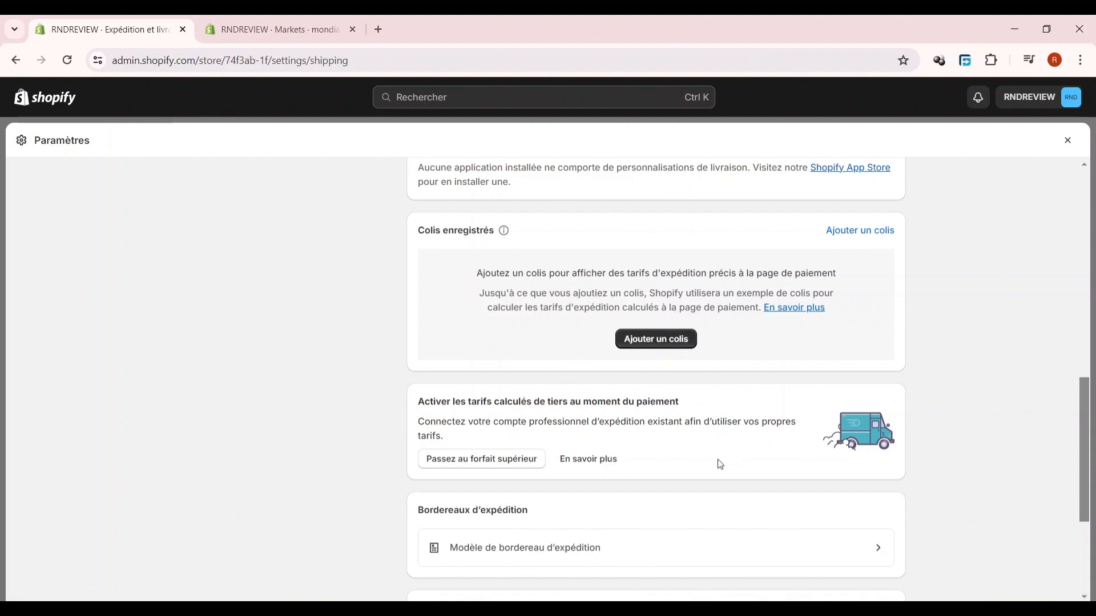
{"action": "scroll", "coordinate": [632, 388], "scroll_direction": "down", "scroll_amount": 4}
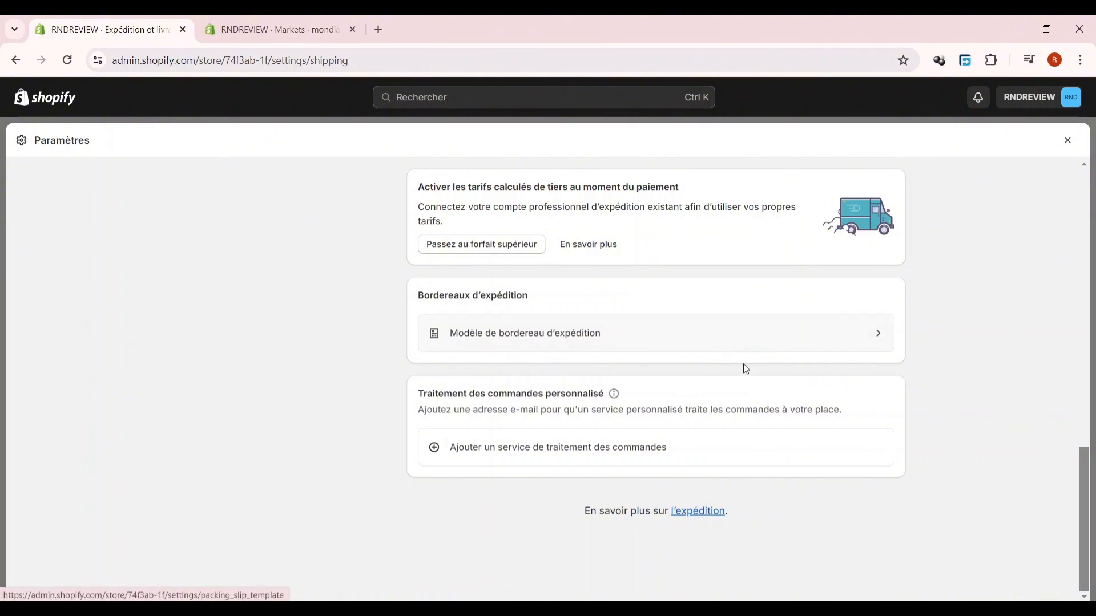
{"action": "scroll", "coordinate": [660, 379], "scroll_direction": "up", "scroll_amount": 20}
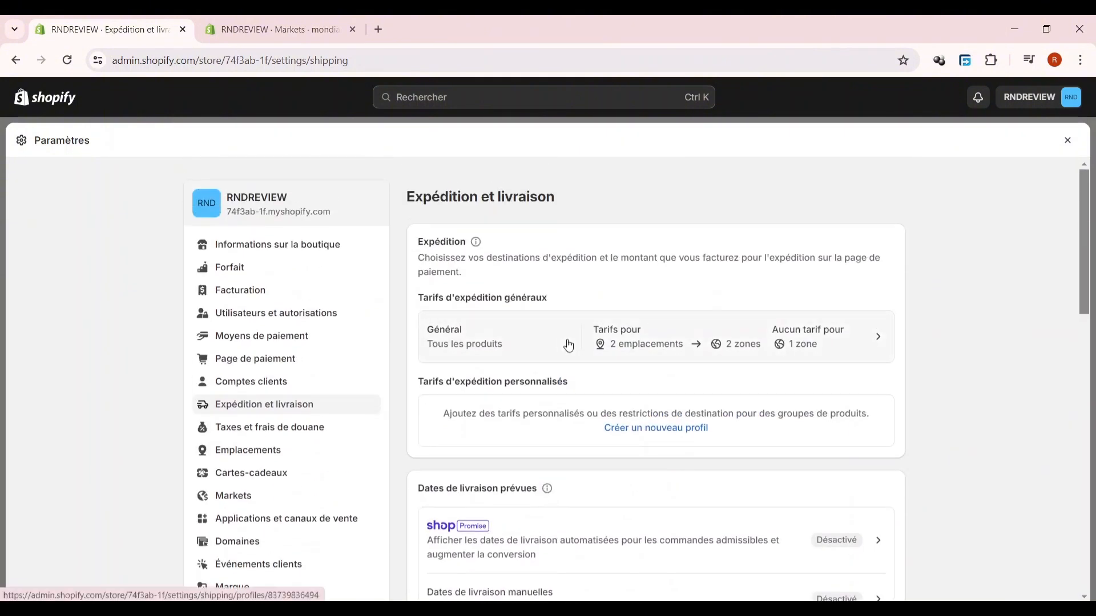